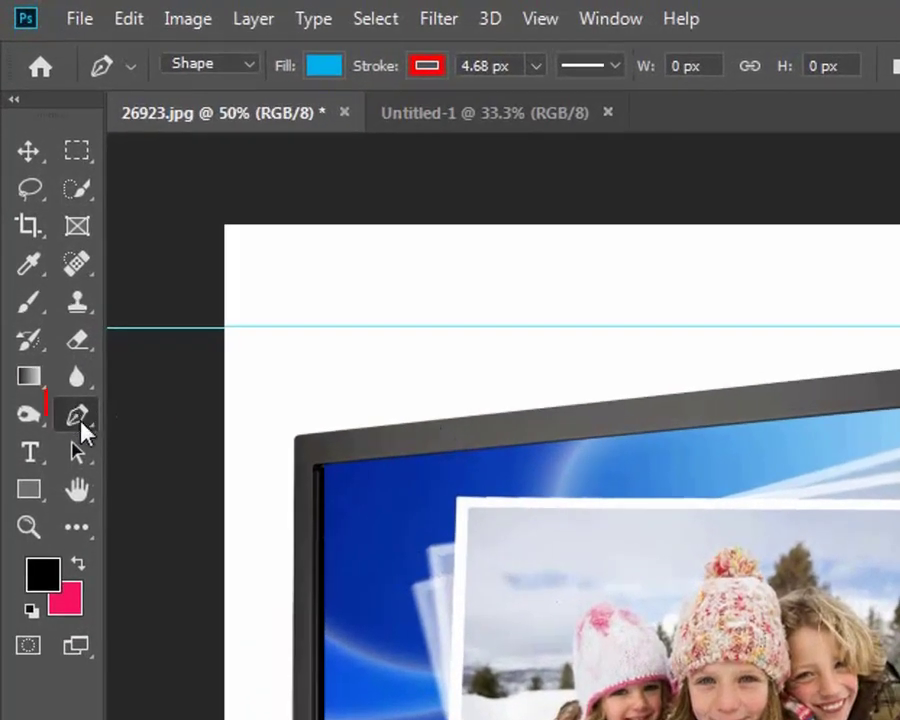
- Select the standard Pen Tool and switch to the blank Untitled-1 document
right_click(96, 431)
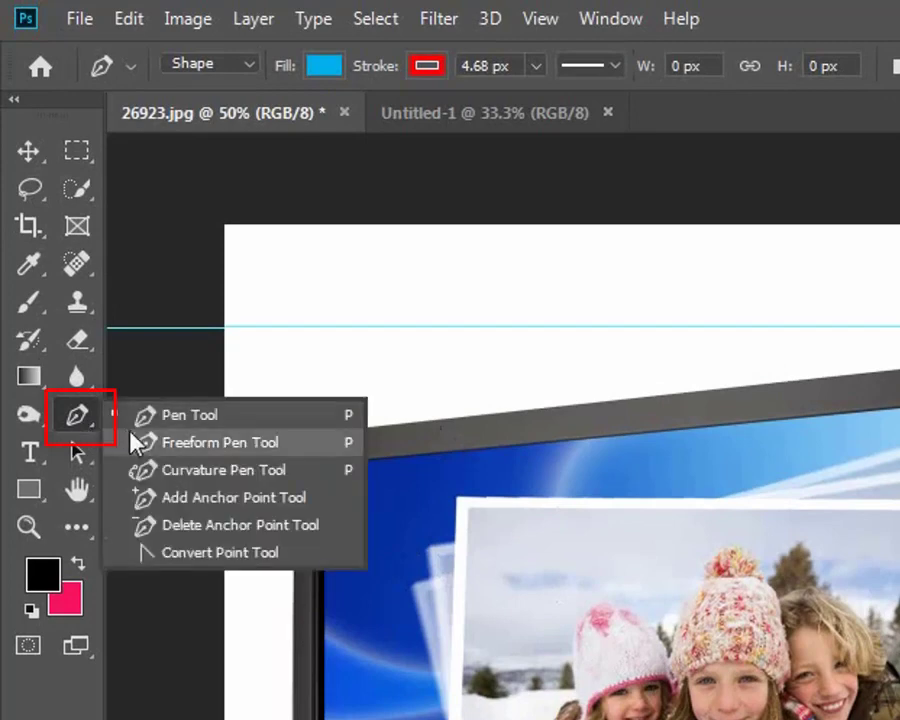
left_click(197, 418)
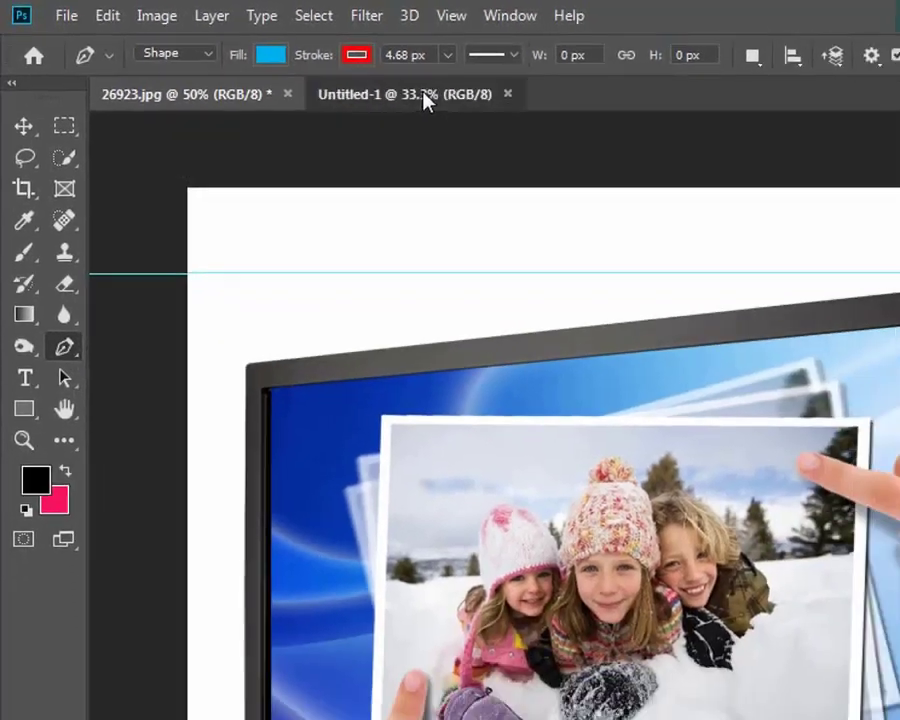
left_click(508, 112)
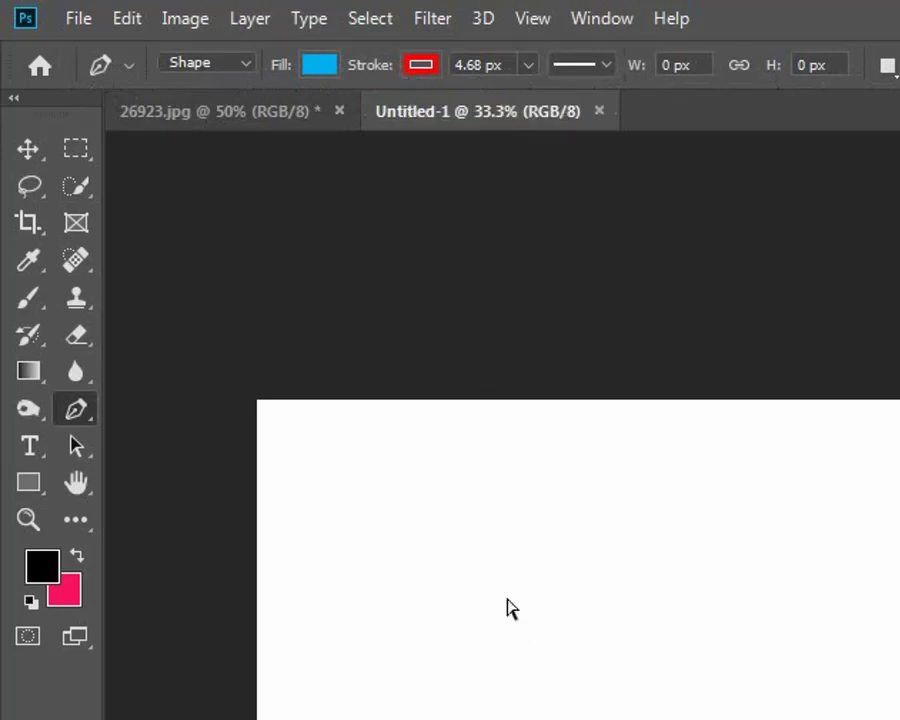
- At 50% zoom, place three pen anchors to draw the blue triangle Shape 1
key("ctrl+plus")
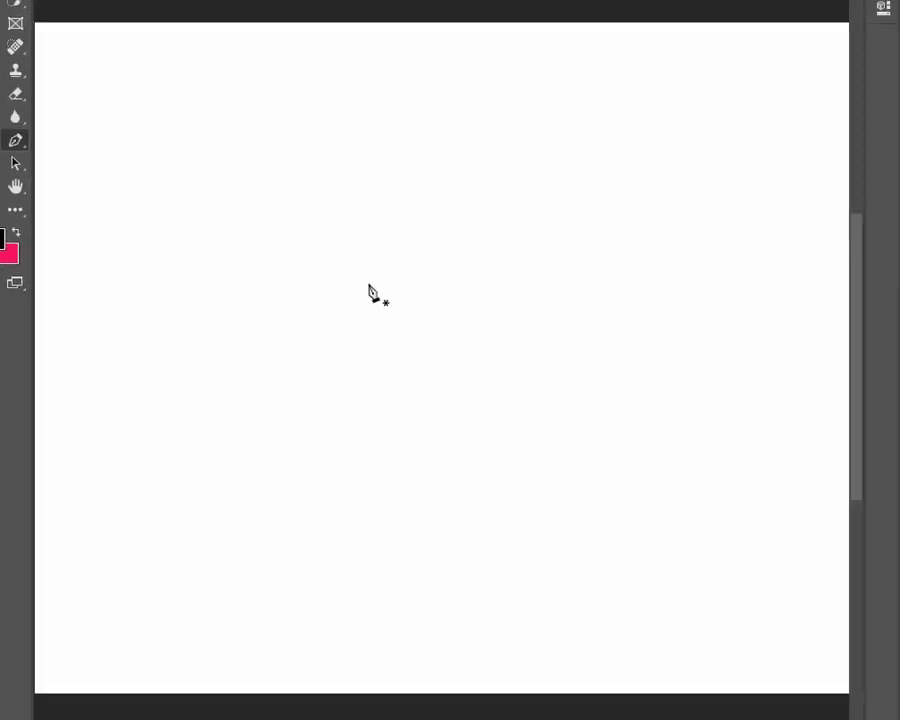
left_click(202, 382)
left_click(263, 217)
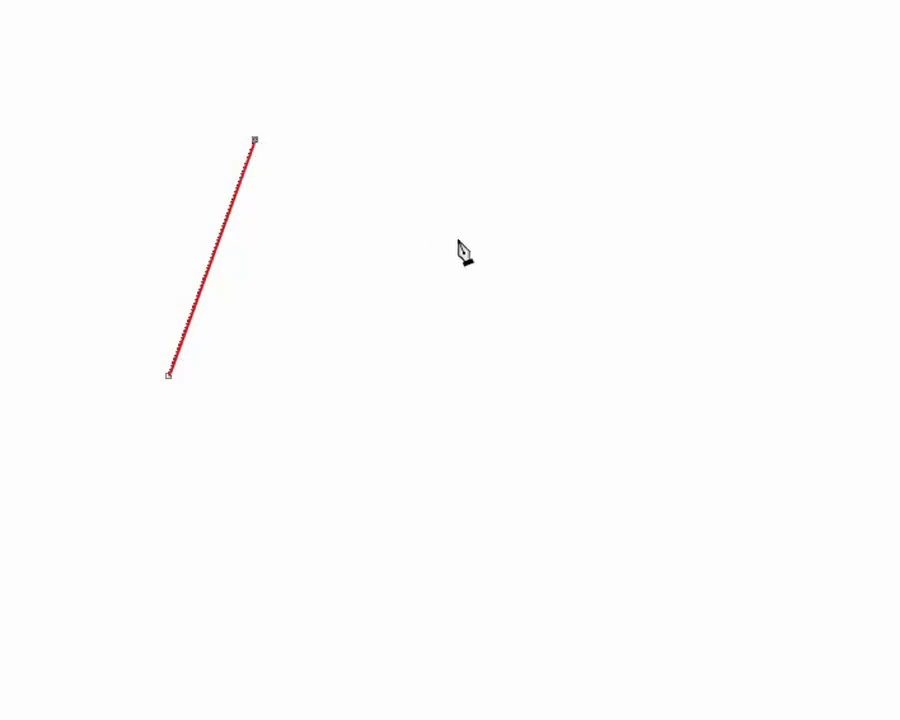
left_click(507, 244)
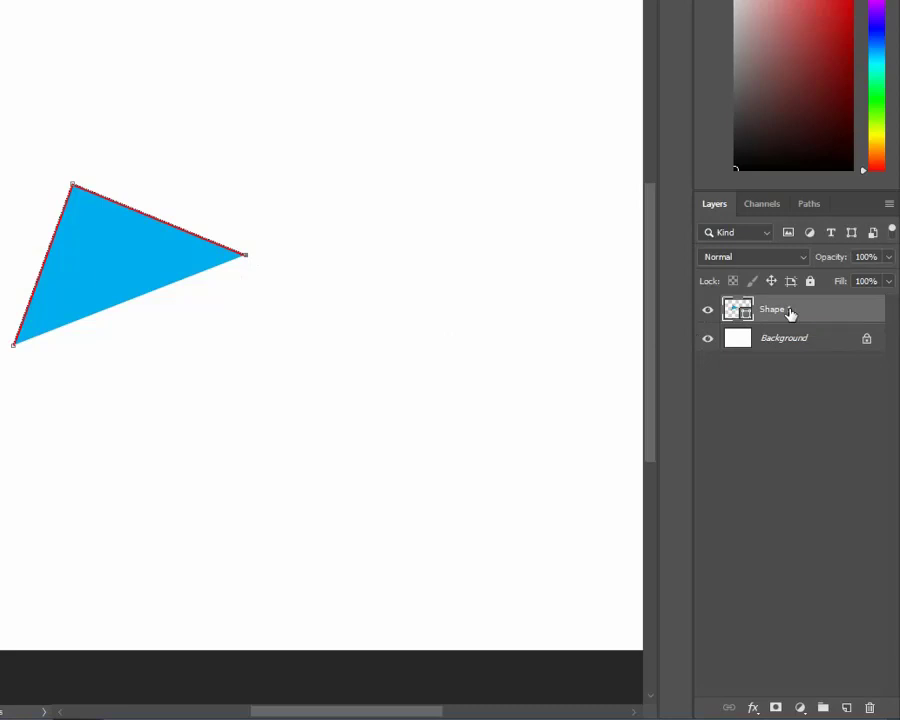
- Add a fourth anchor near the first to make the triangle four-sided
left_click(210, 383)
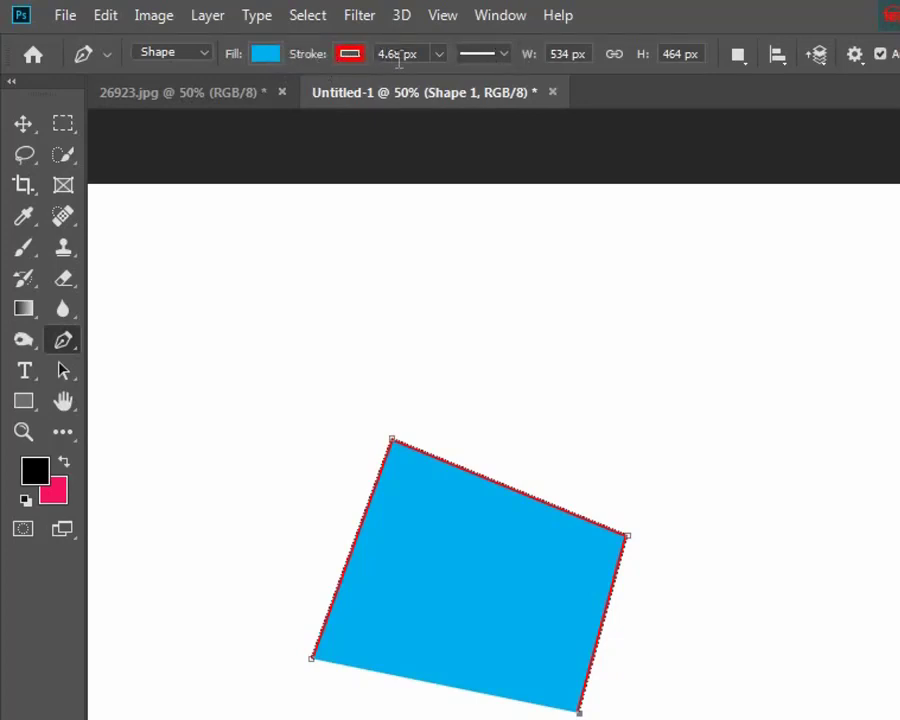
left_click(267, 57)
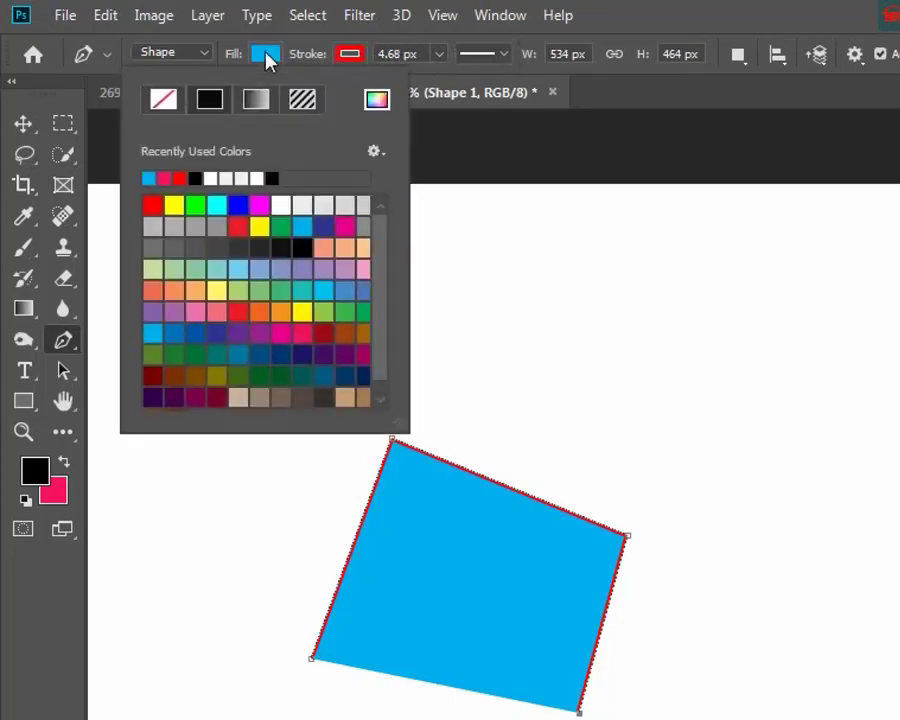
left_click(165, 100)
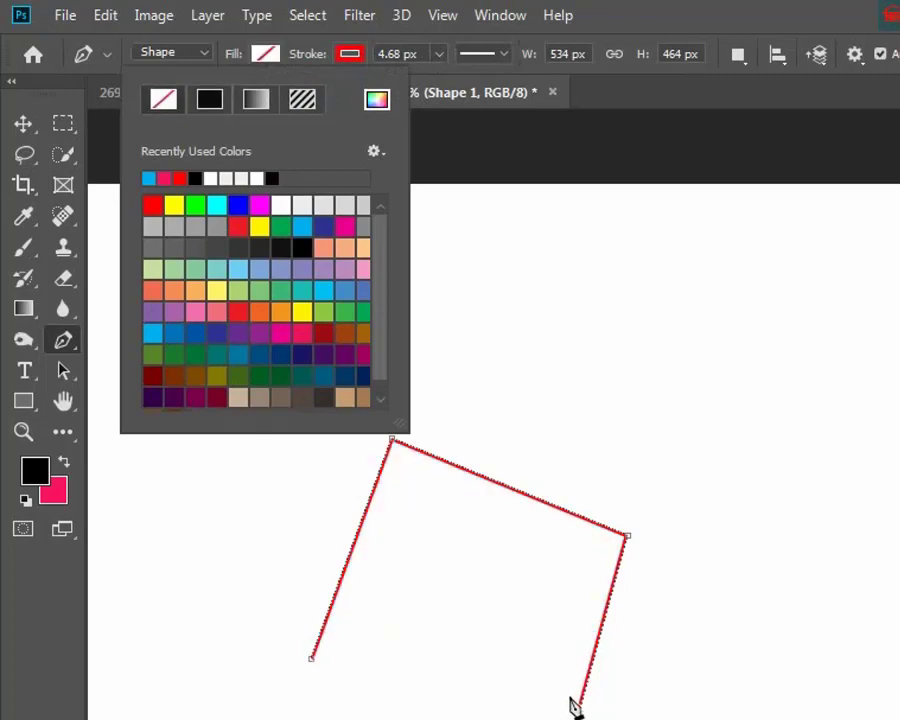
left_click(272, 55)
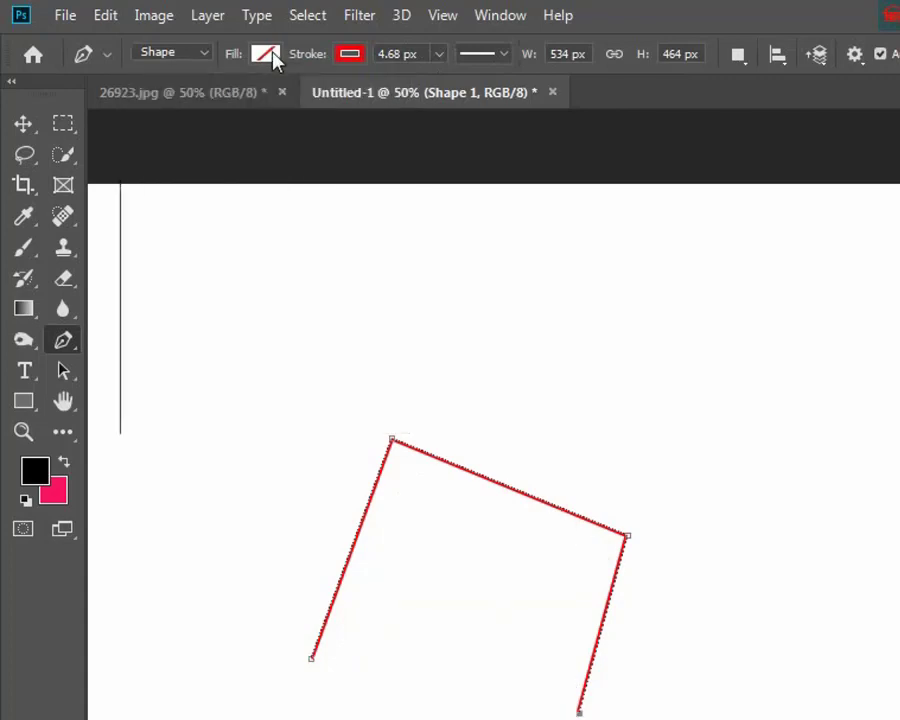
left_click(350, 56)
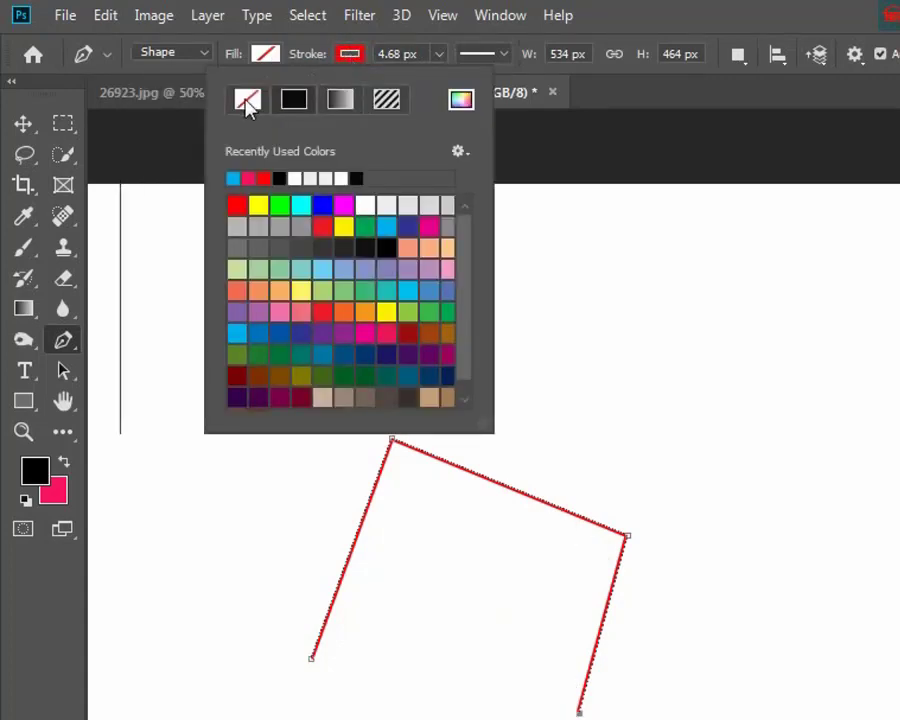
left_click(248, 101)
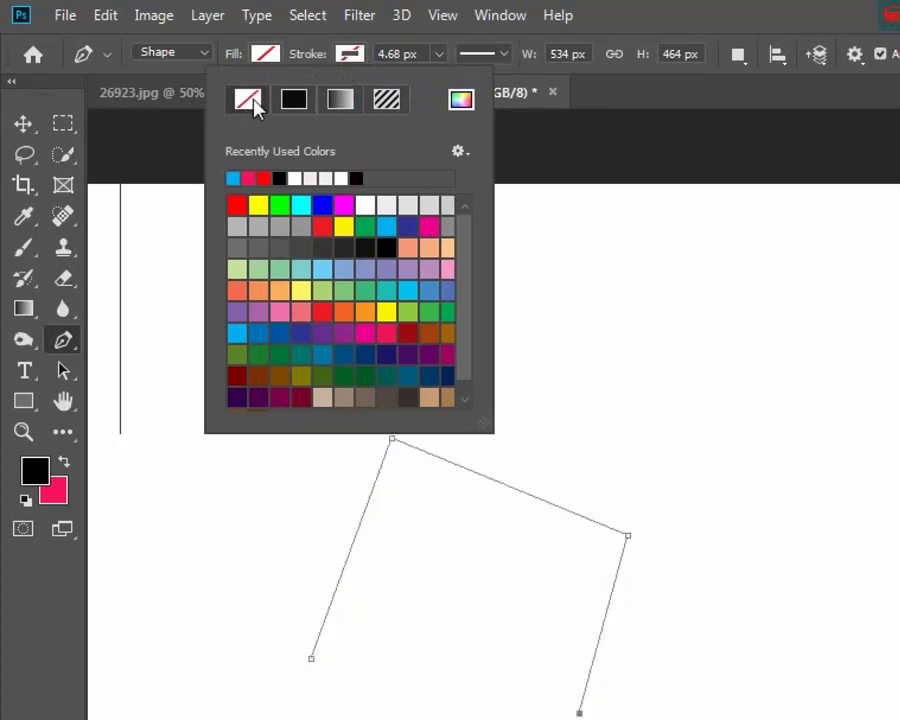
left_click(264, 178)
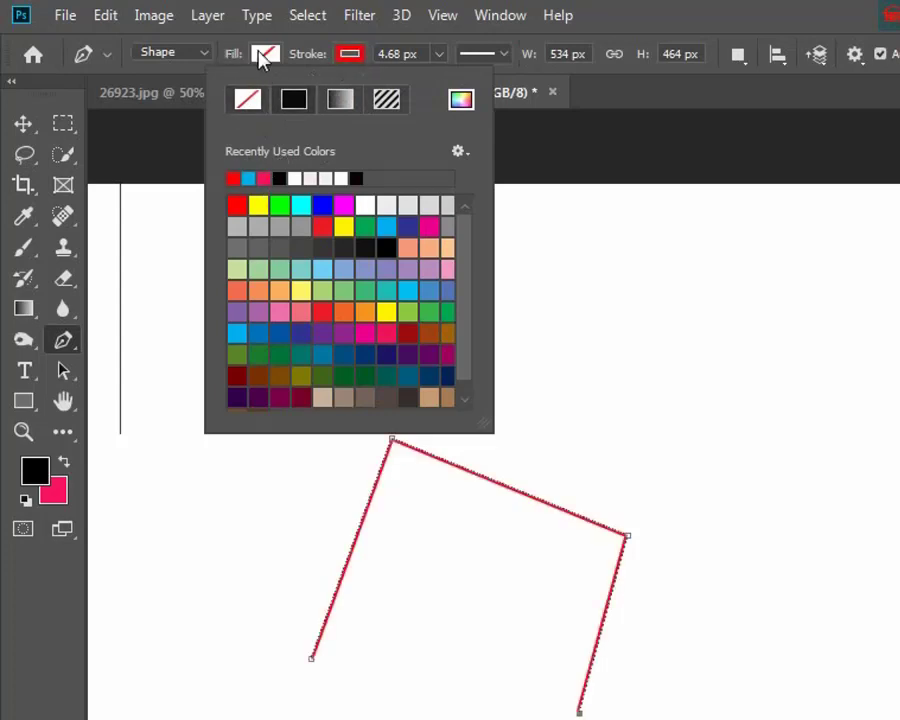
left_click(264, 53)
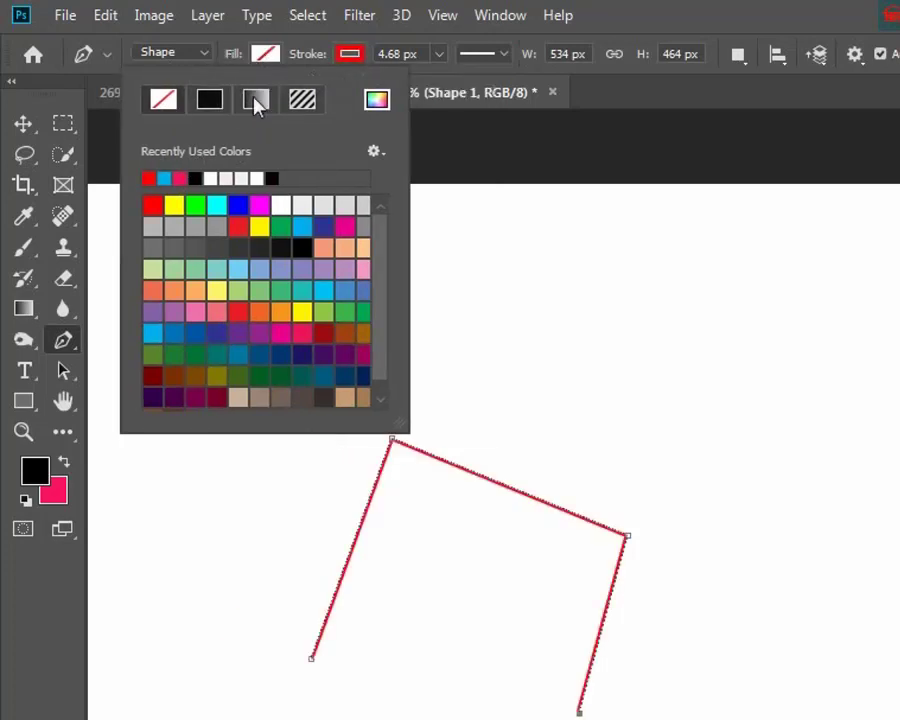
left_click(164, 178)
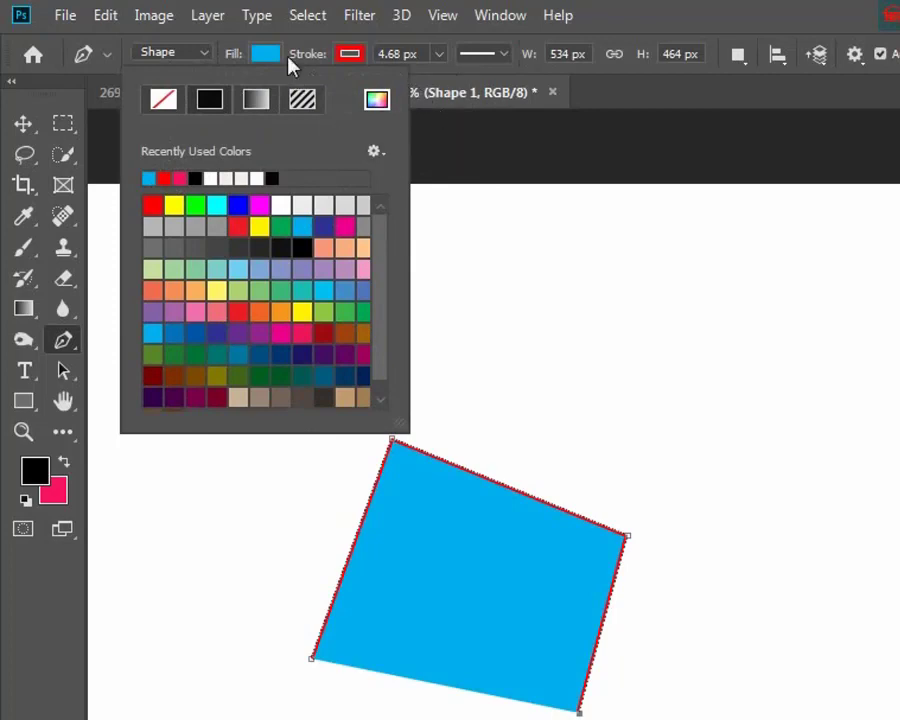
left_click(442, 57)
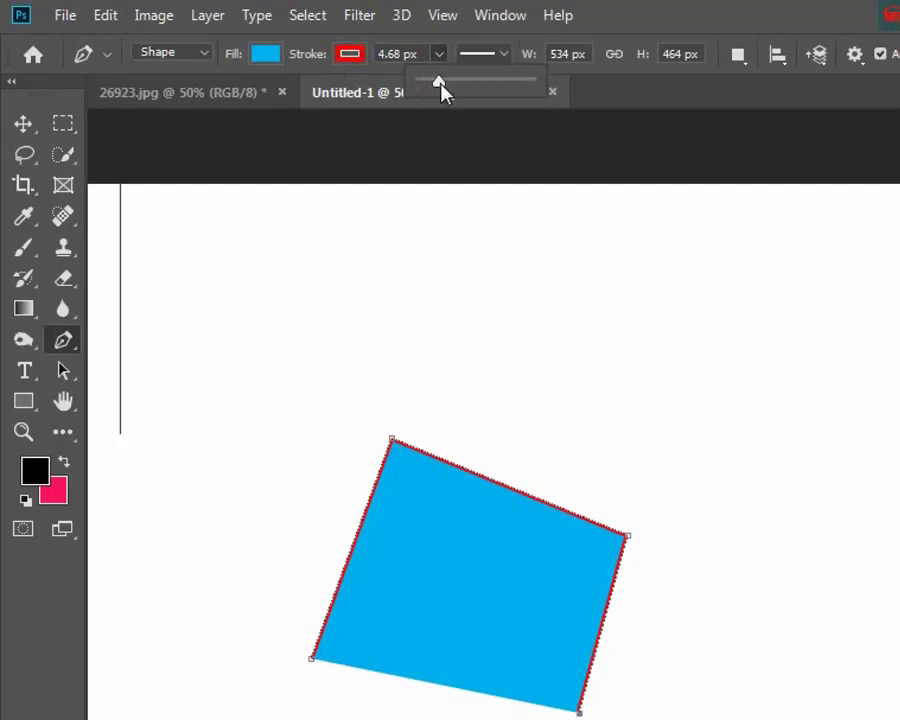
- Change the shape's red outline to a dotted stroke 31.97 px wide
mouse_move(440, 88)
left_mouse_down()
mouse_move(494, 90)
mouse_move(433, 90)
mouse_move(429, 82)
left_mouse_up()
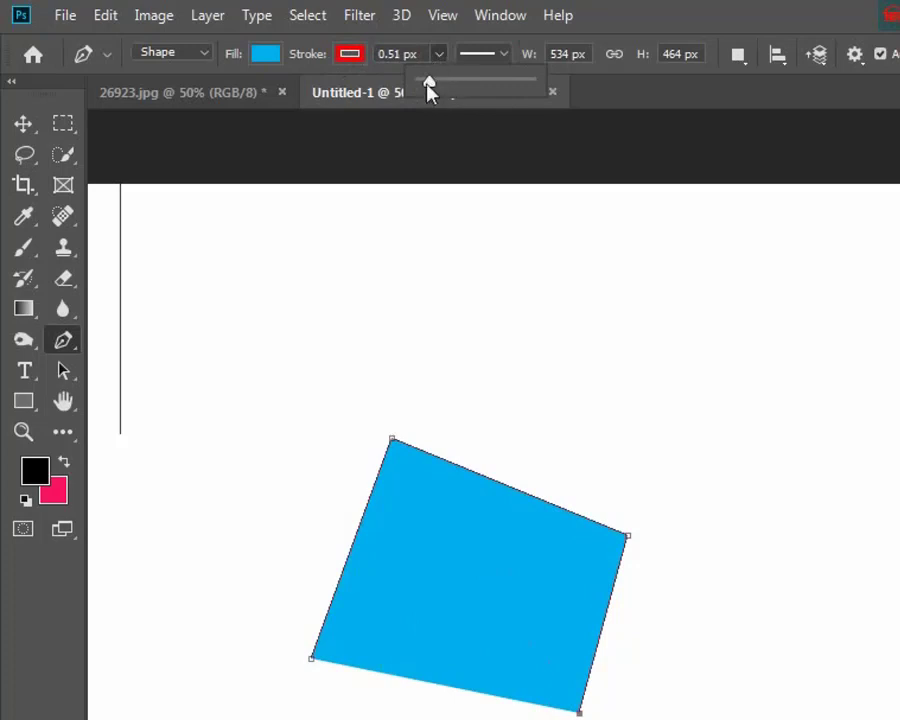
left_click_drag(429, 84, 447, 82)
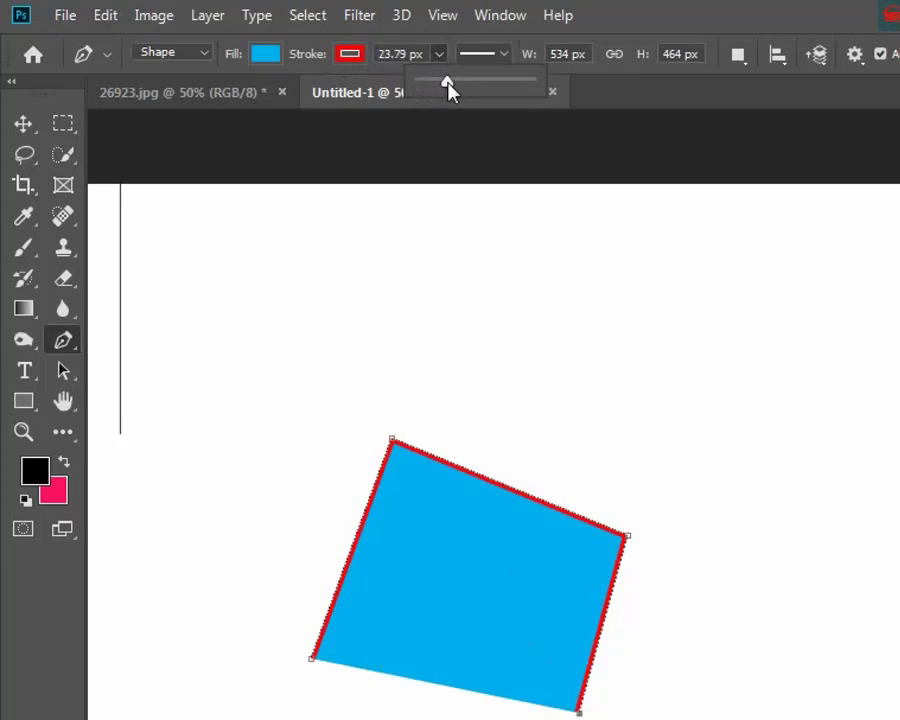
left_click(505, 55)
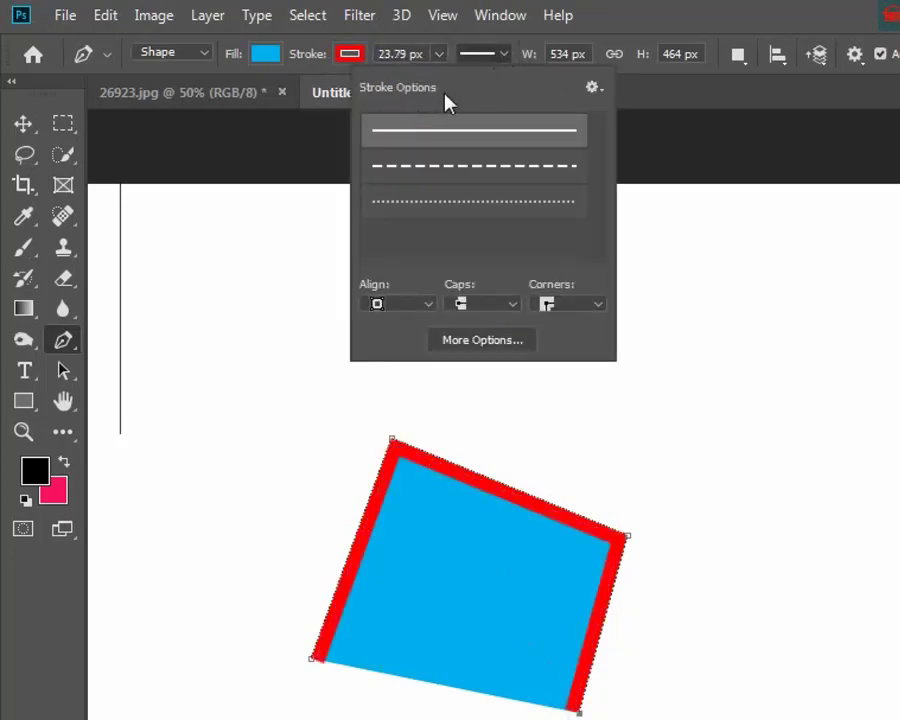
left_click(481, 166)
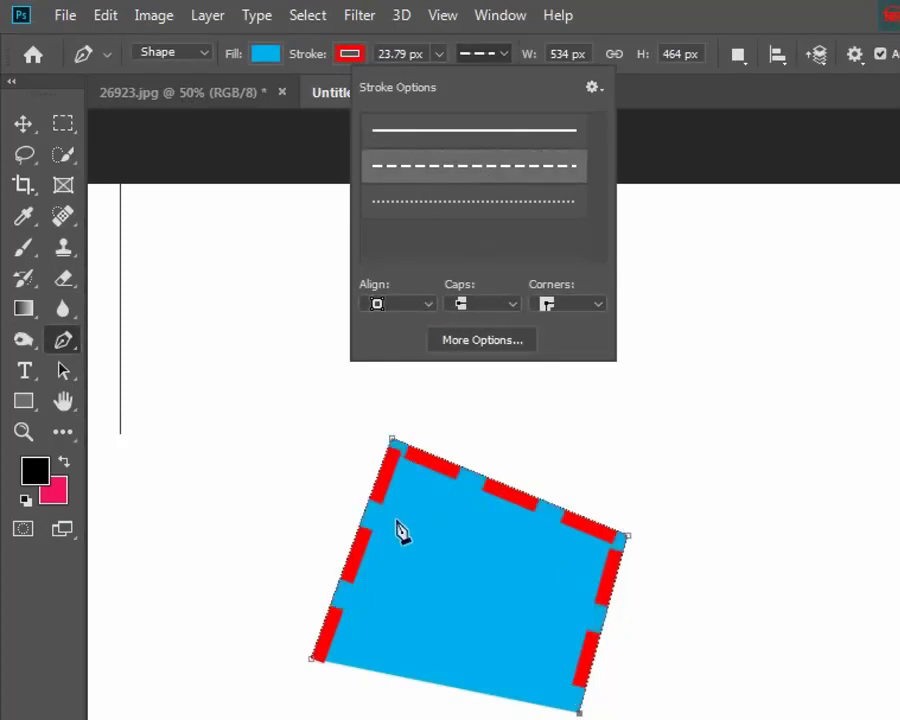
left_click(455, 204)
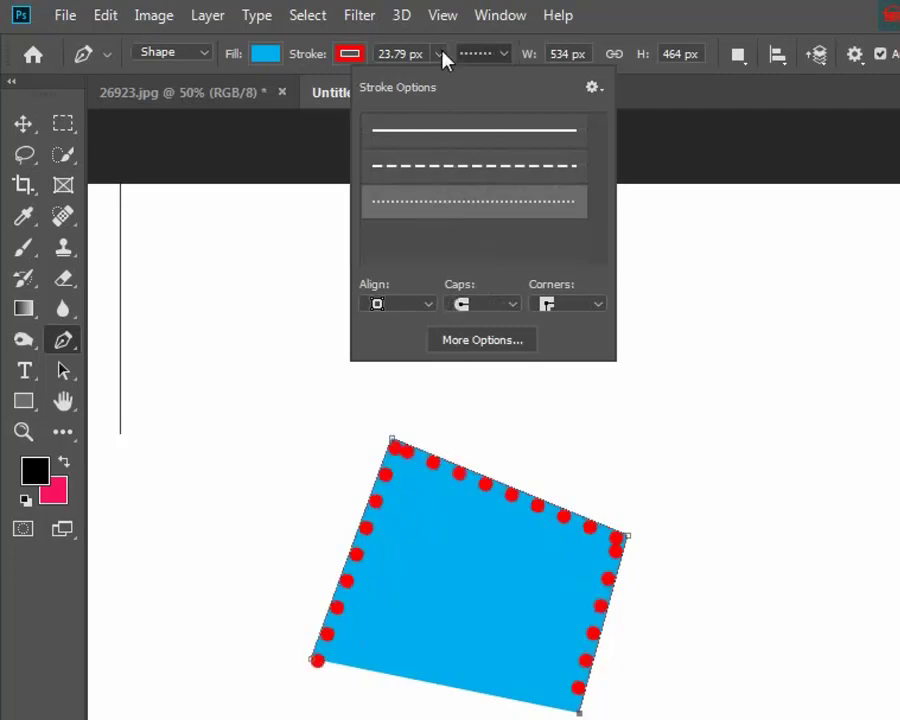
mouse_move(440, 55)
left_mouse_down()
mouse_move(450, 94)
mouse_move(490, 90)
mouse_move(426, 103)
mouse_move(428, 88)
mouse_move(446, 94)
left_mouse_up()
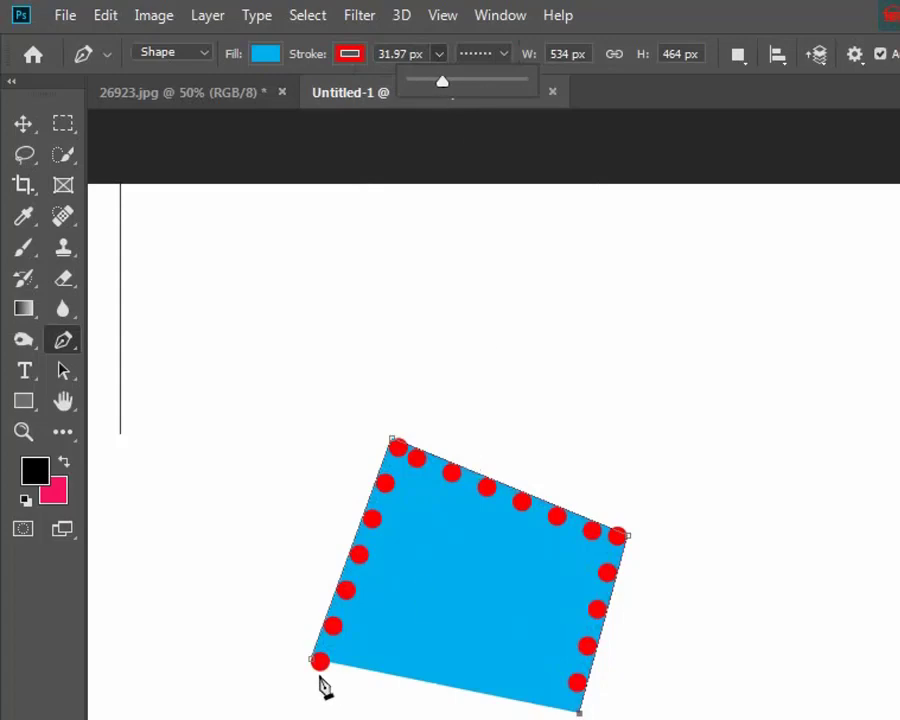
- Set both stroke and fill to No Color and close the four-corner path
left_click(350, 56)
left_click(249, 102)
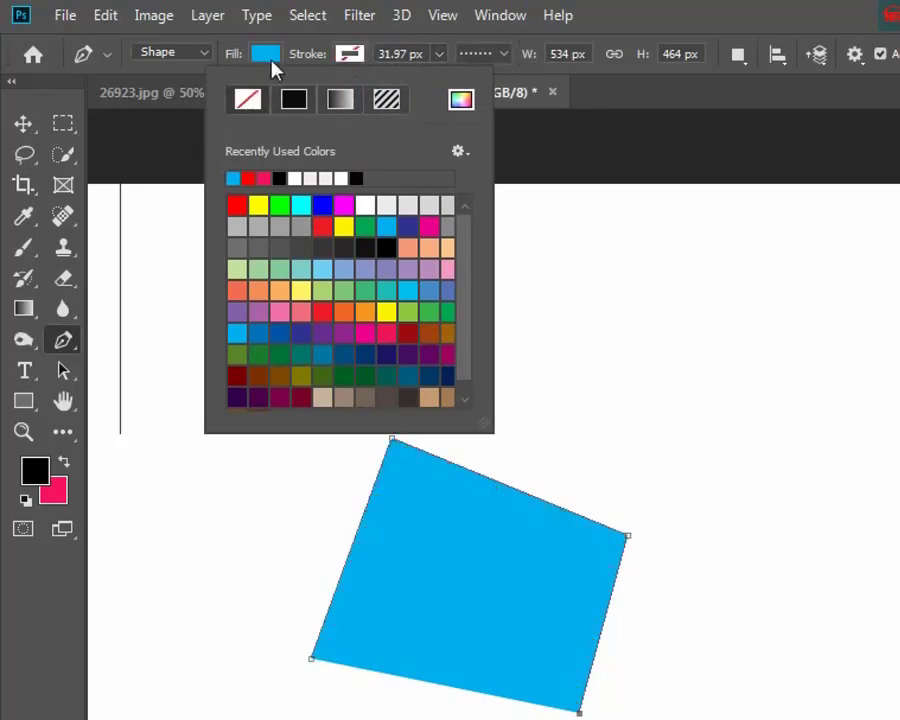
left_click(268, 58)
left_click(170, 98)
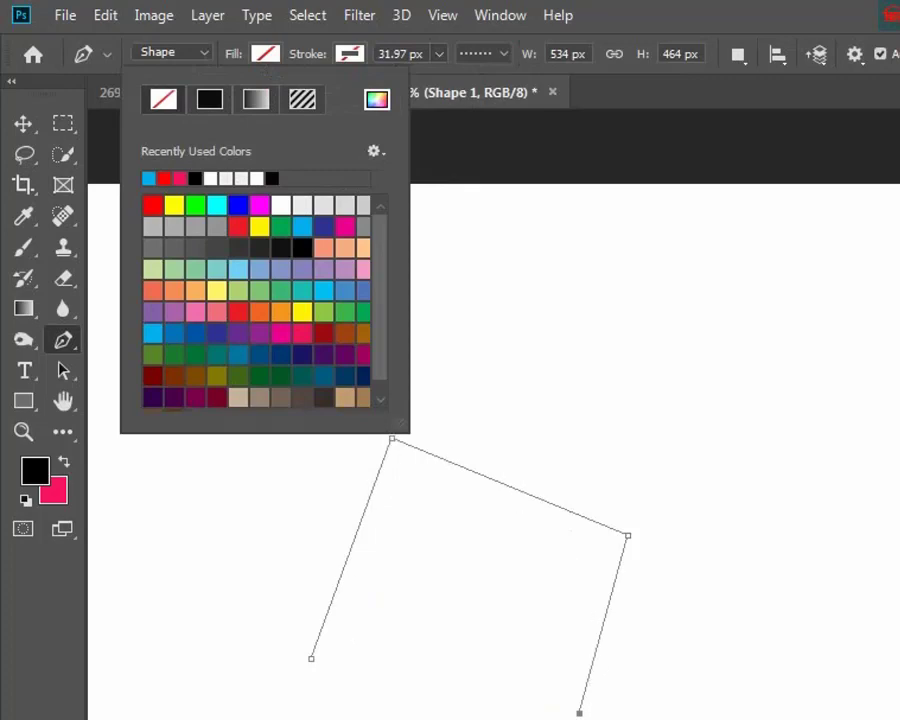
left_click(311, 659)
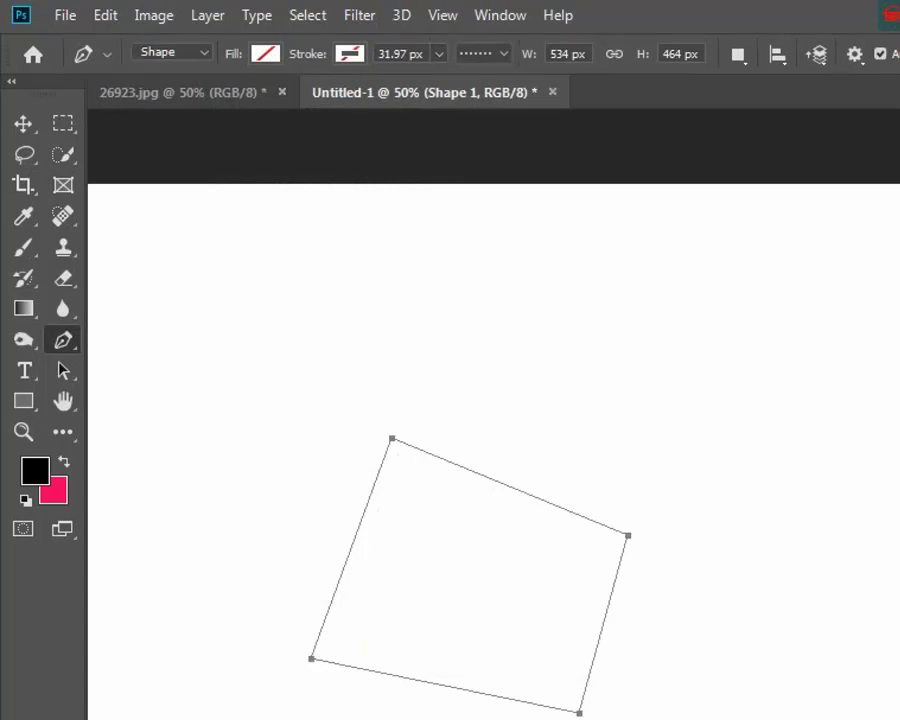
- Load the path as a selection with Ctrl+Enter, then press Delete, triggering the not-editable error
key("ctrl+Return")
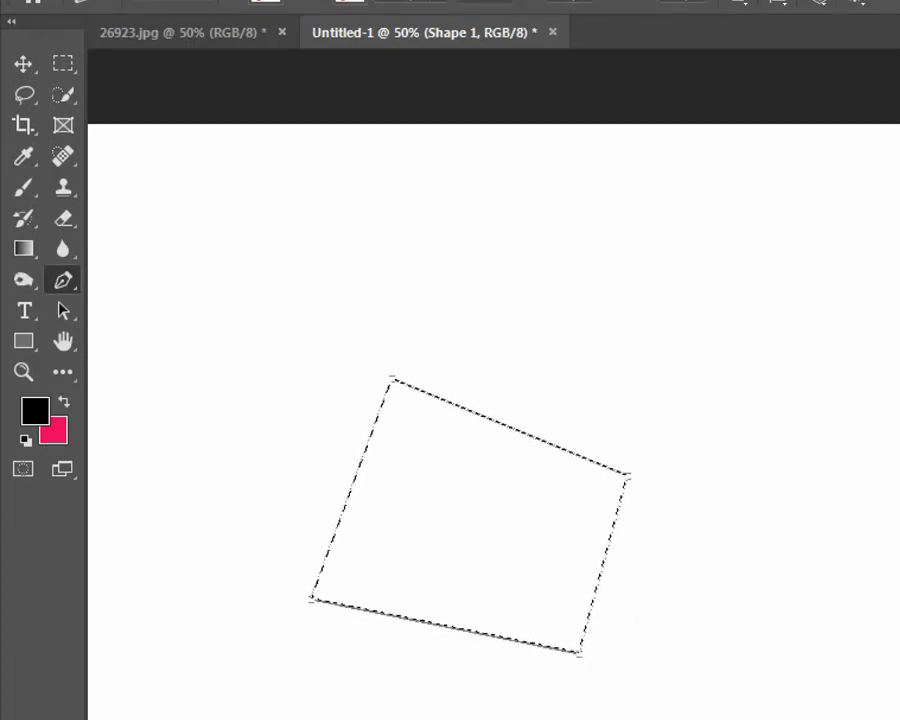
key("Delete")
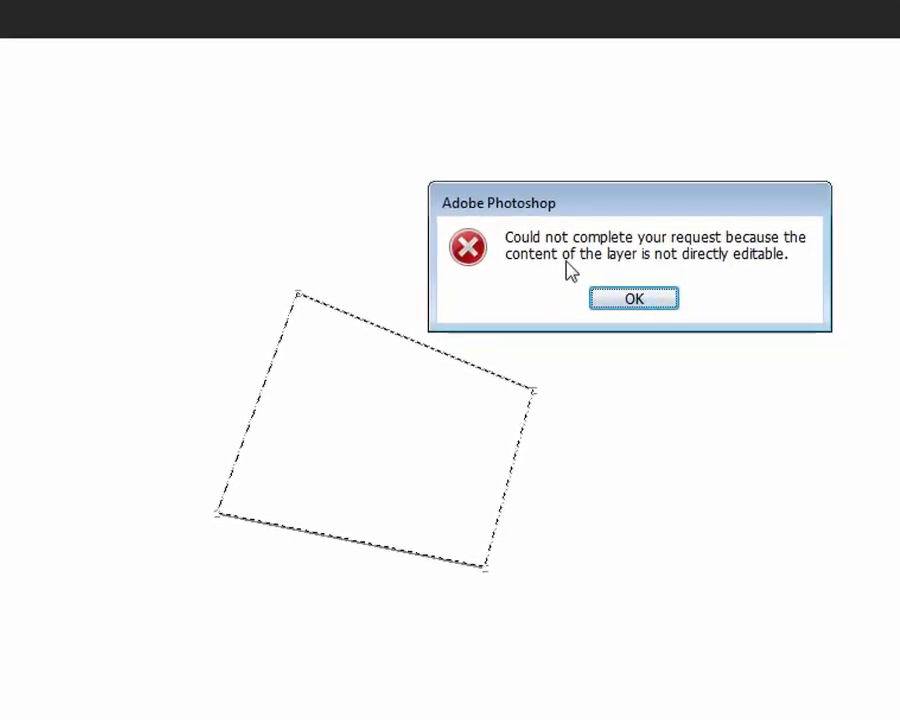
- Dismiss the error and remove the quadrilateral so Untitled-1 is blank
left_click(635, 304)
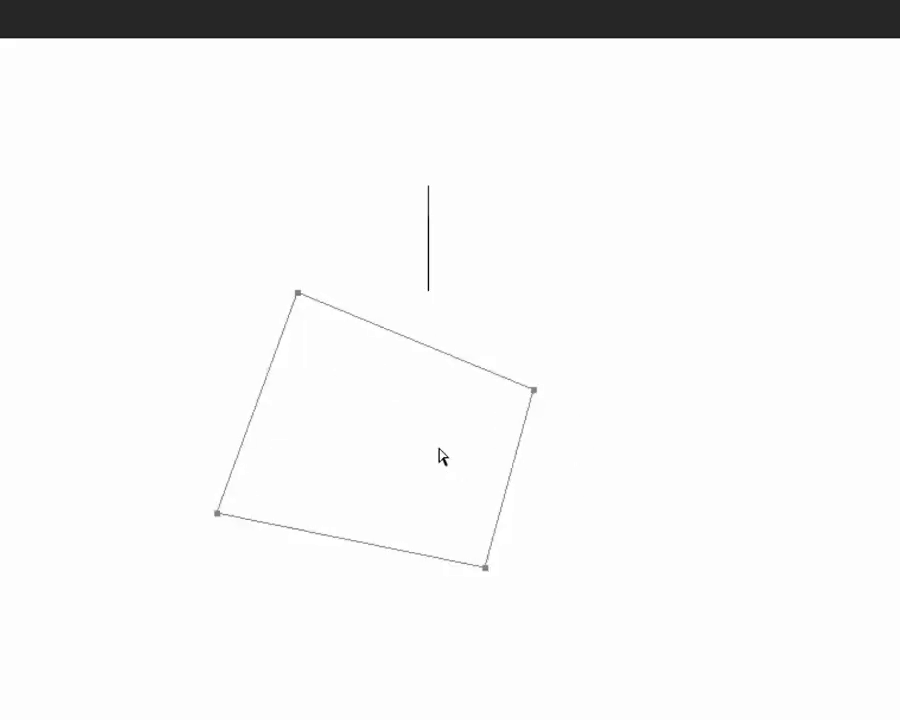
key("Delete")
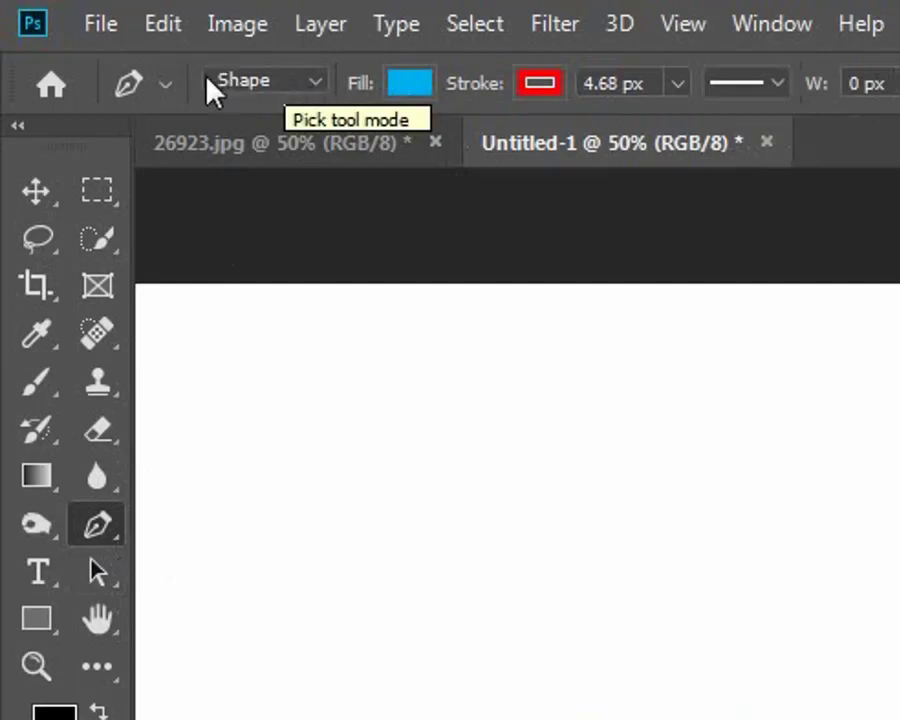
- Show the pen mode list offering Shape, Path and Pixels
left_click(314, 86)
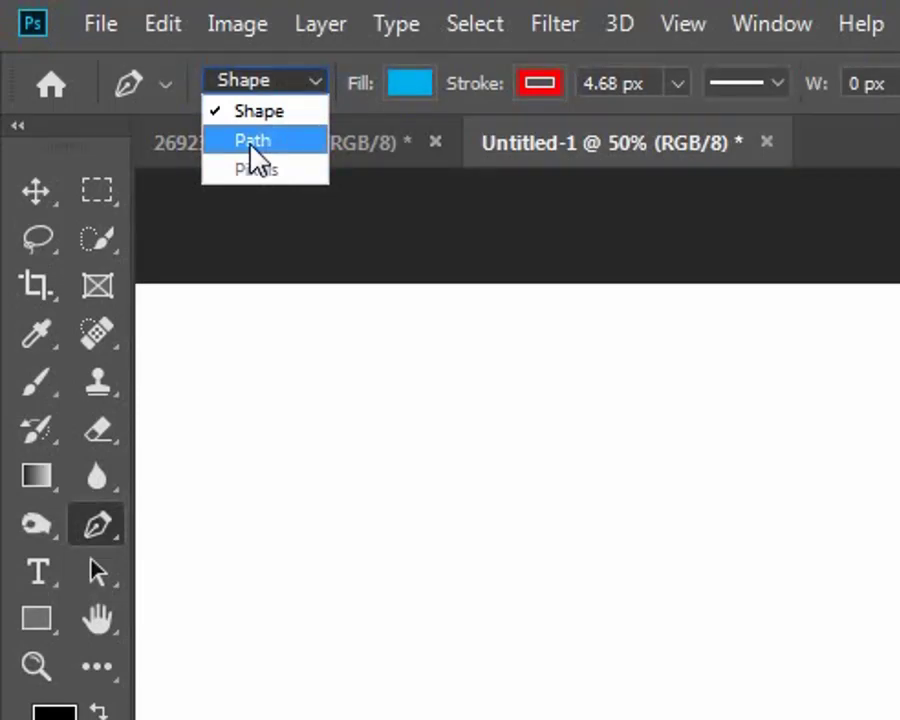
- Switch the pen to Path mode and outline an eight-corner path closed at its start
left_click(300, 148)
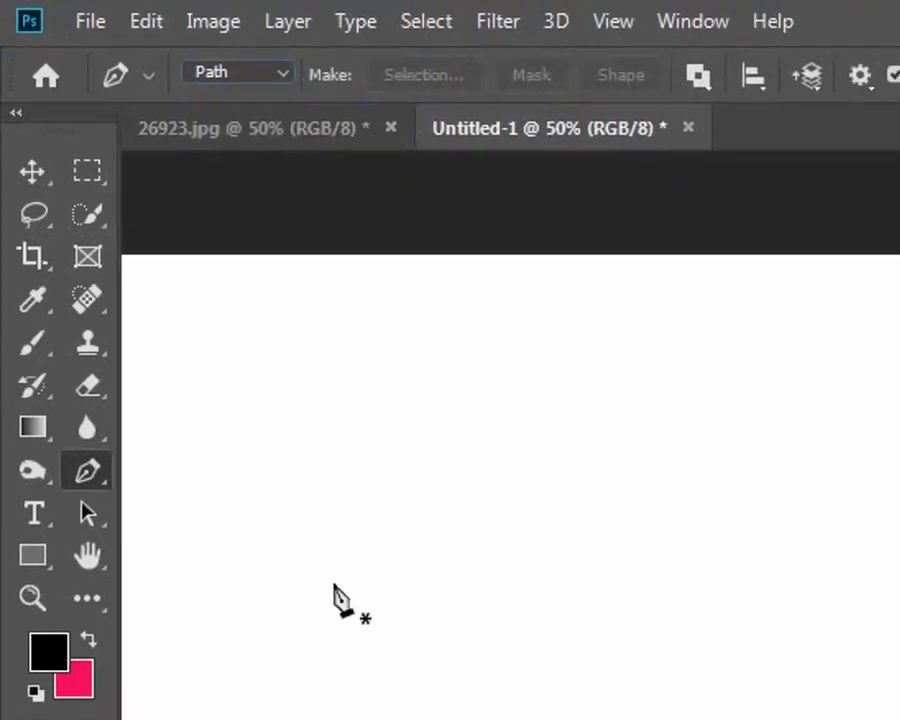
left_click(220, 408)
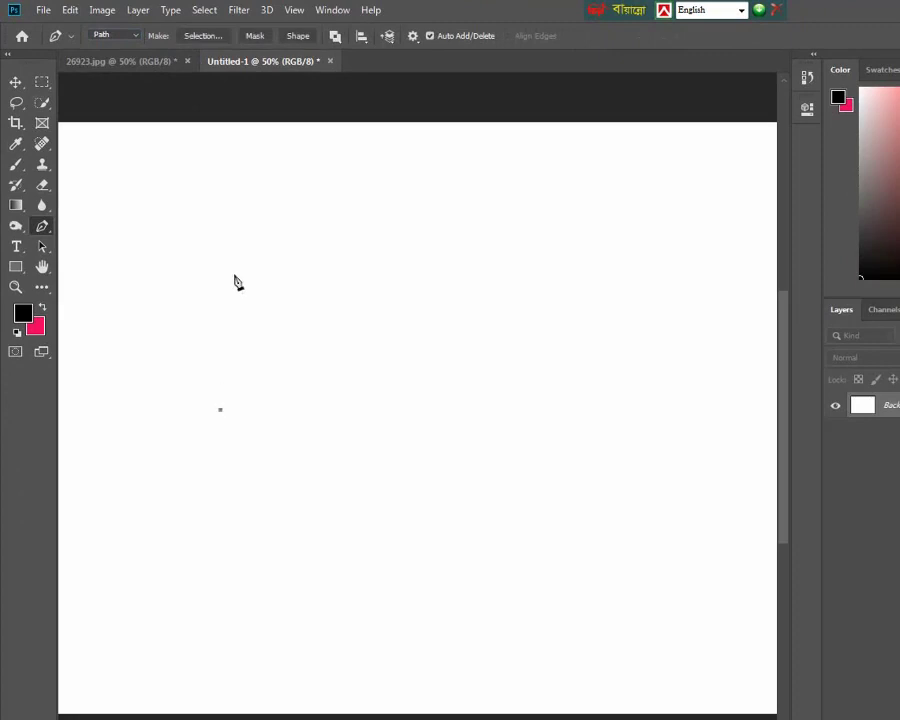
left_click(235, 275)
left_click(340, 264)
left_click(434, 279)
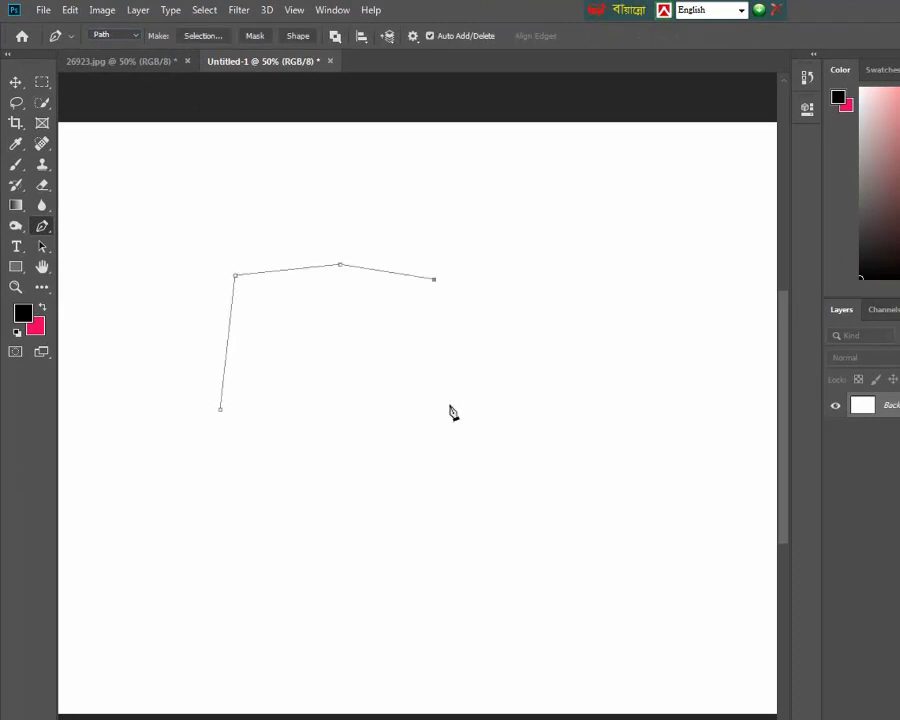
left_click(451, 405)
left_click(389, 436)
left_click(275, 437)
left_click(242, 416)
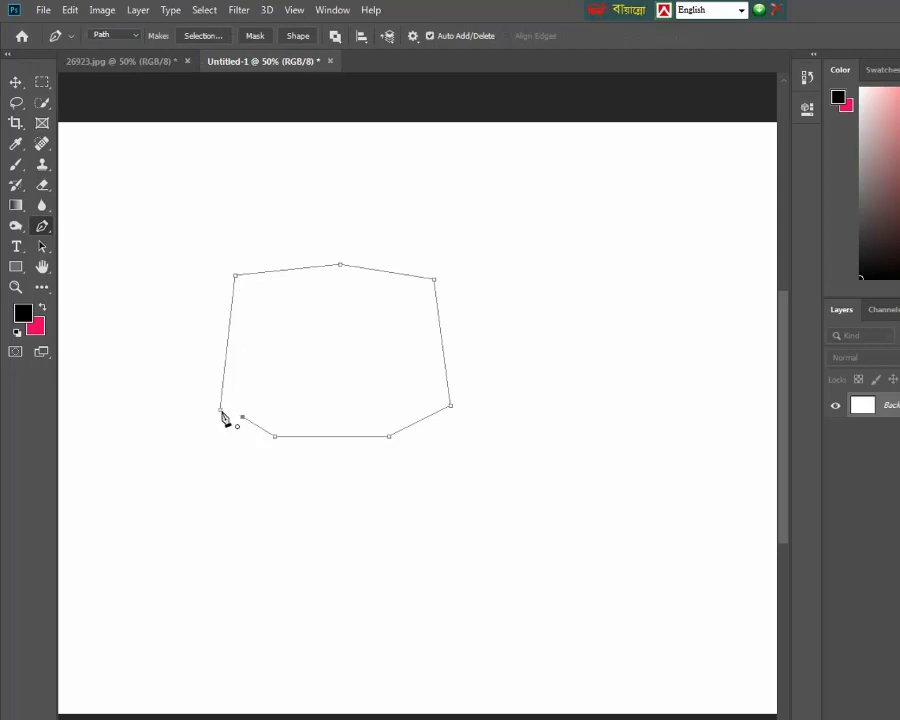
left_click(221, 410)
- Load the path as a selection and fill it with the pink background colour
key("ctrl+Return")
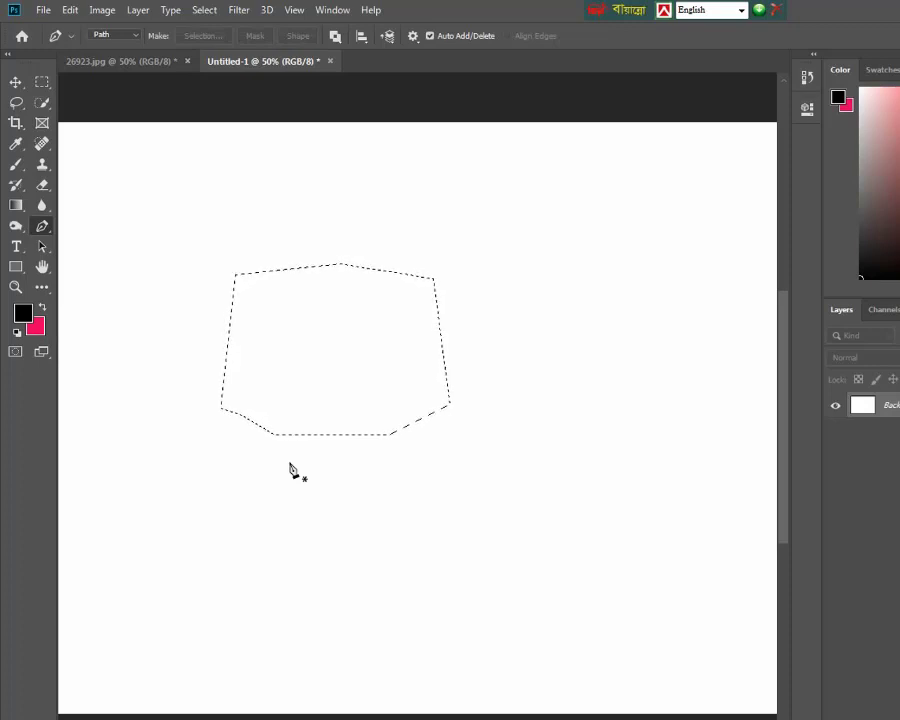
key("ctrl+BackSpace")
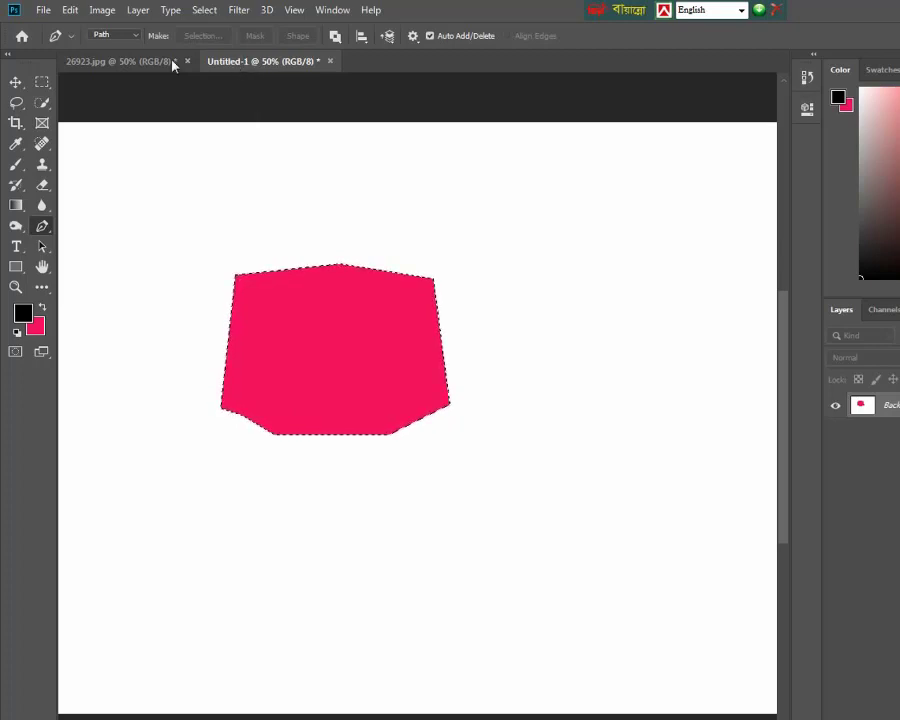
- Switch to 26923.jpg and close the Untitled-1 practice document without saving
left_click(133, 62)
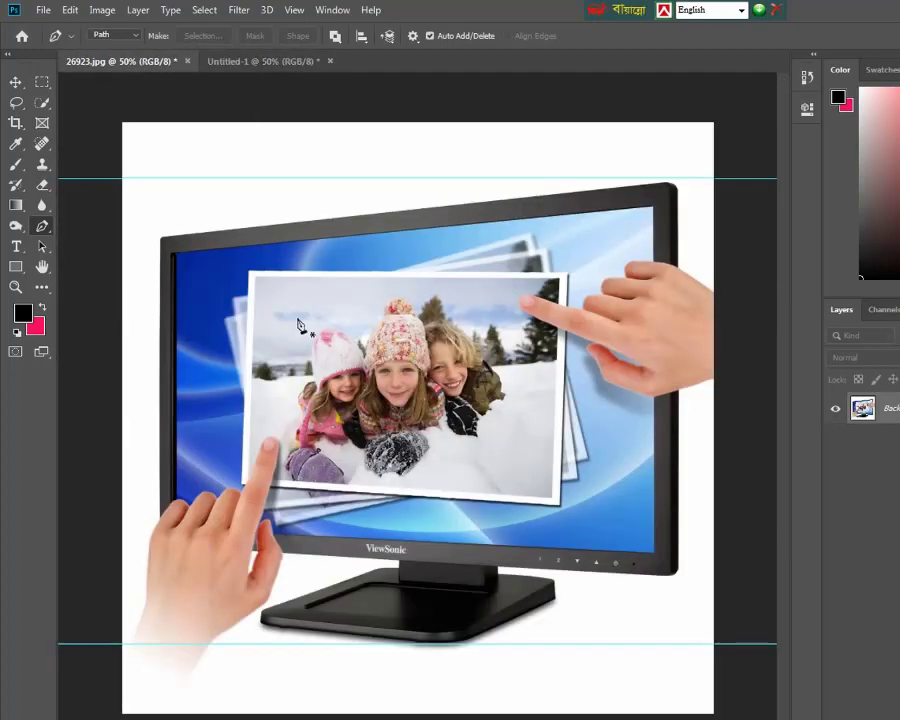
left_click(330, 61)
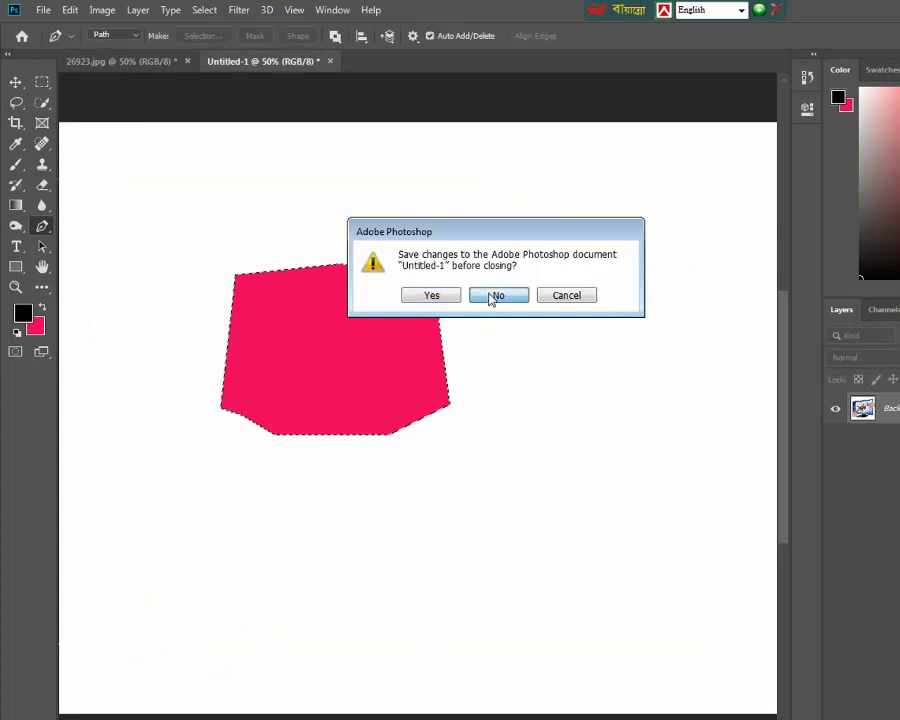
left_click(491, 297)
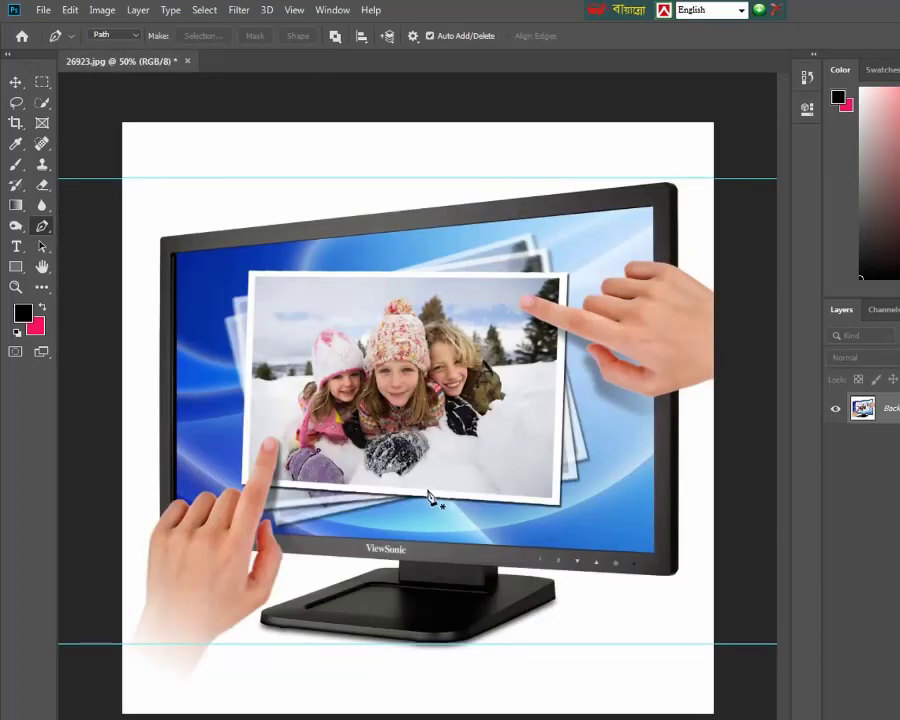
- Zoom the monitor photo to 200% and centre the lower-left fingertip over the frame
key("ctrl+1")
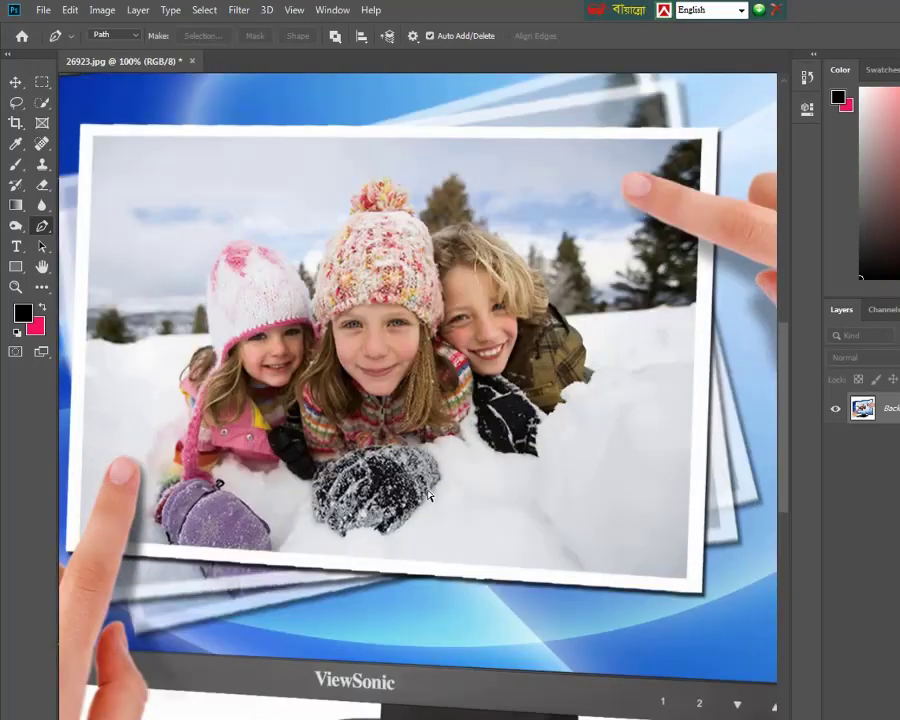
key("ctrl+plus")
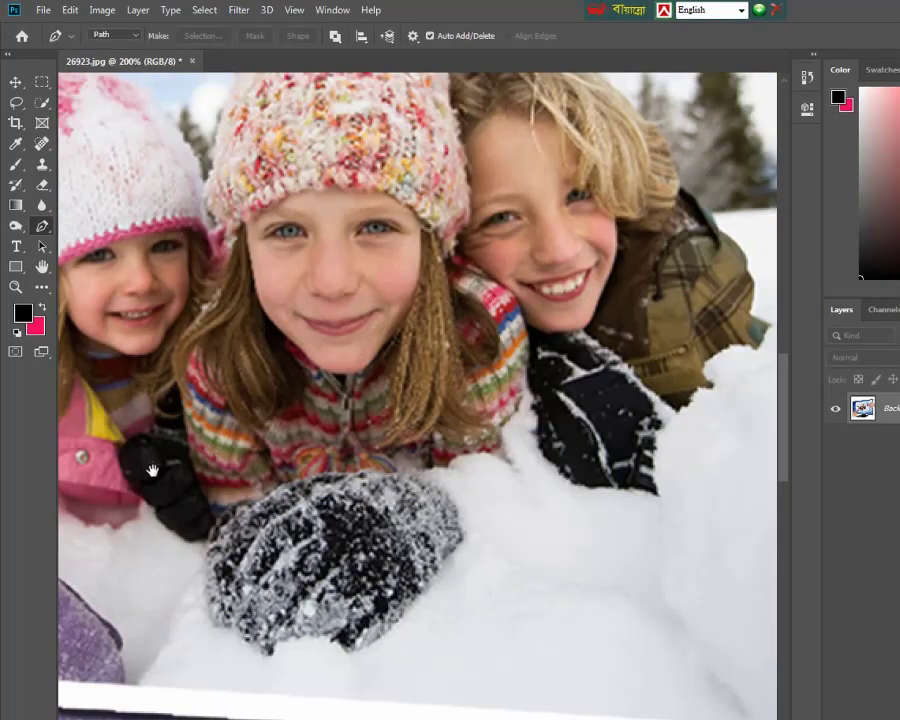
left_click_drag(484, 439, 559, 466)
scroll(333, 456, "left", 5)
scroll(267, 538, "down", 5)
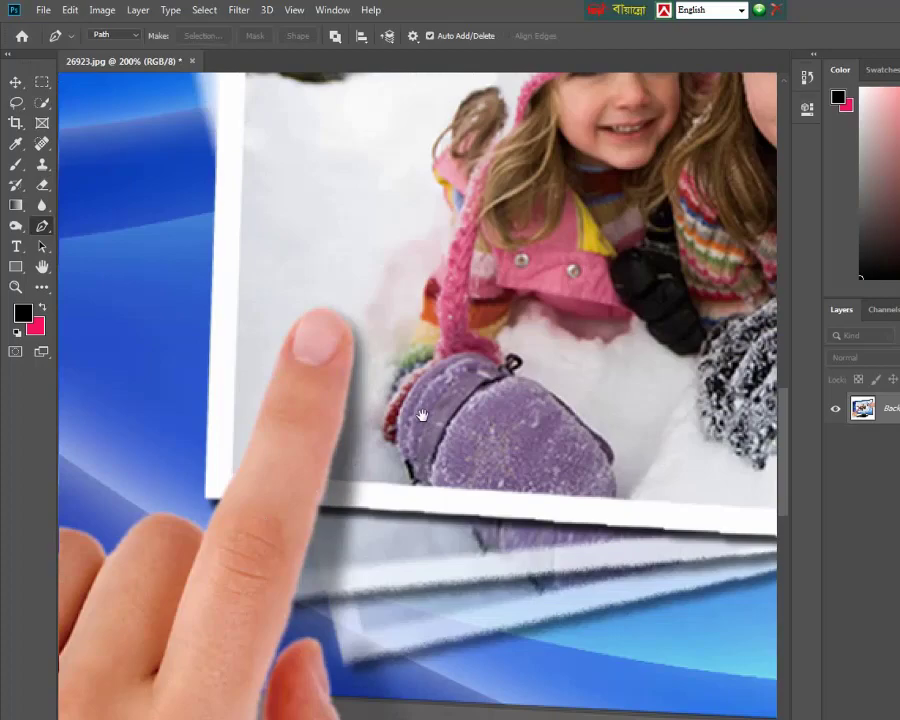
left_click_drag(422, 415, 471, 427)
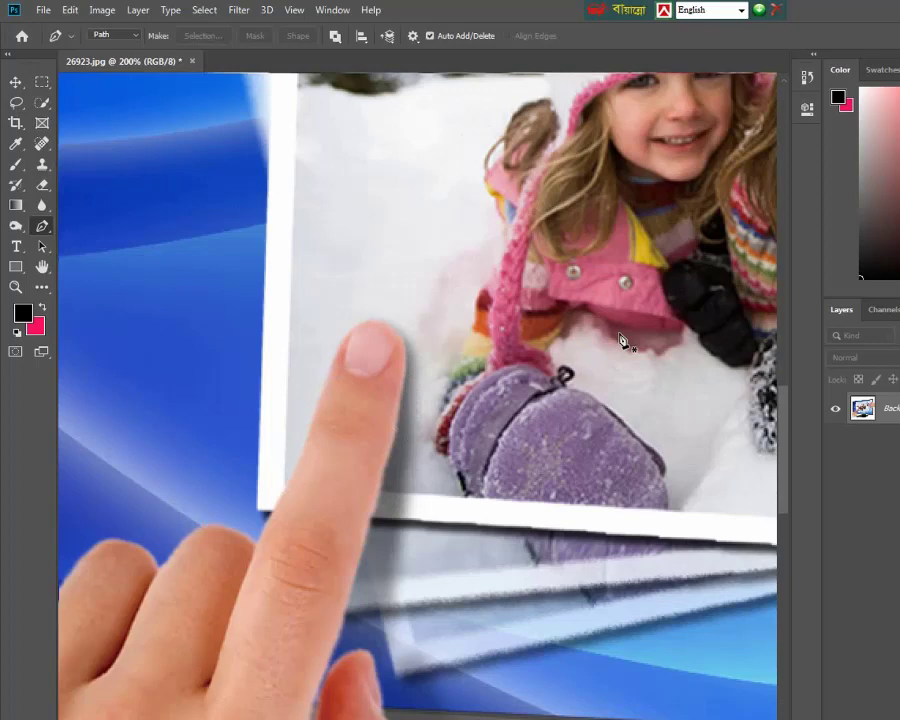
- Start a pen path at the frame's bottom edge and trace up the finger's right side to the fingertip curve
left_click(381, 497)
left_click(399, 409)
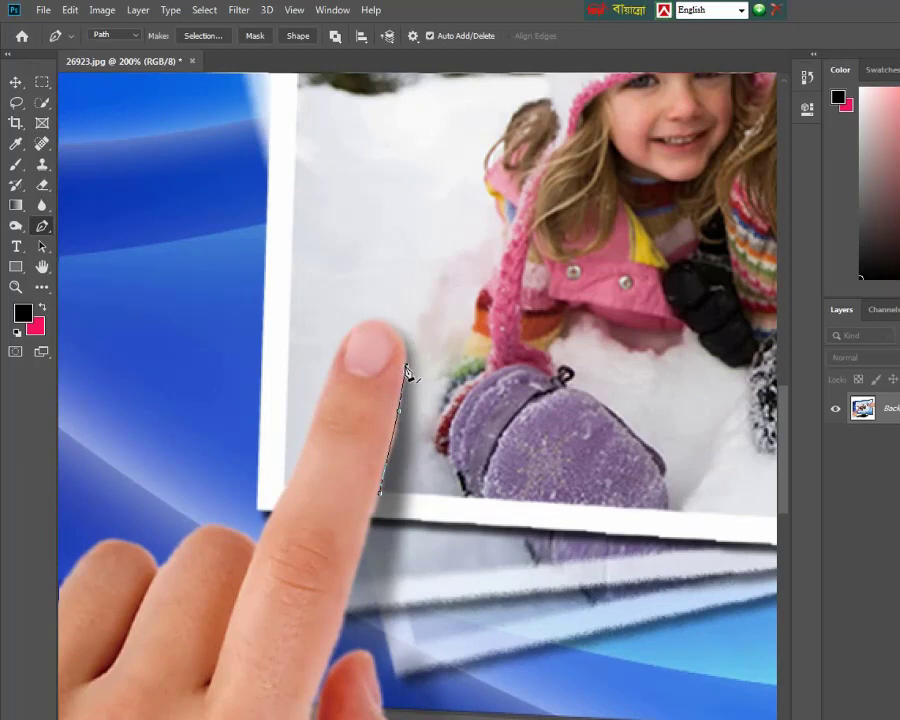
left_click(405, 366)
left_click(342, 346)
left_click_drag(341, 345, 303, 394)
key("ctrl+z")
left_click_drag(371, 331, 355, 319)
left_click_drag(355, 316, 355, 316)
- Continue the path around the fingertip, down the finger's left edge and up the frame's left edge
key("ctrl+plus")
key("ctrl+plus")
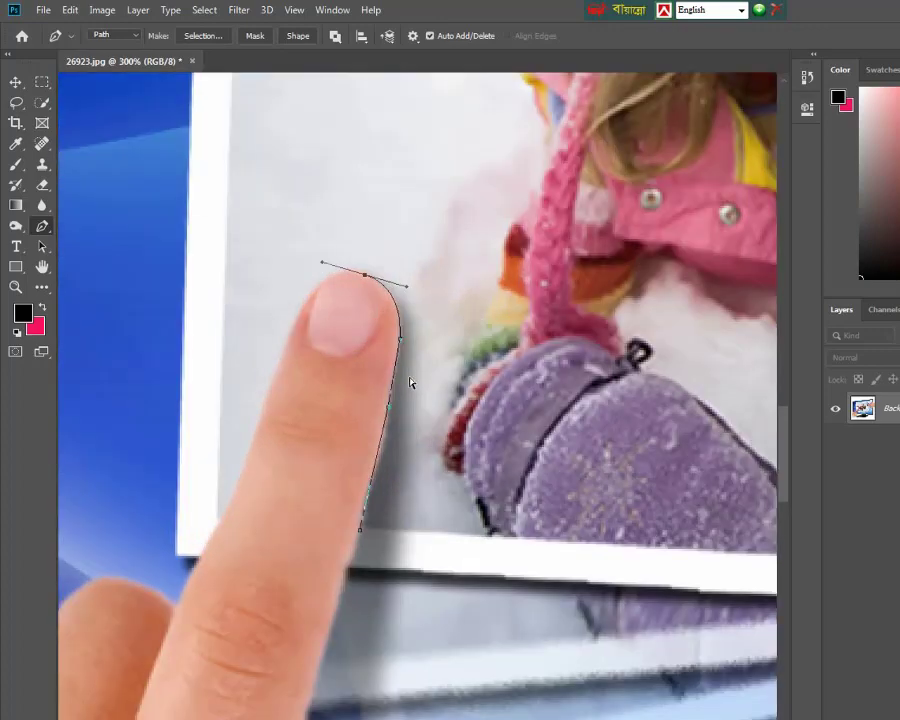
left_click_drag(330, 323, 378, 480)
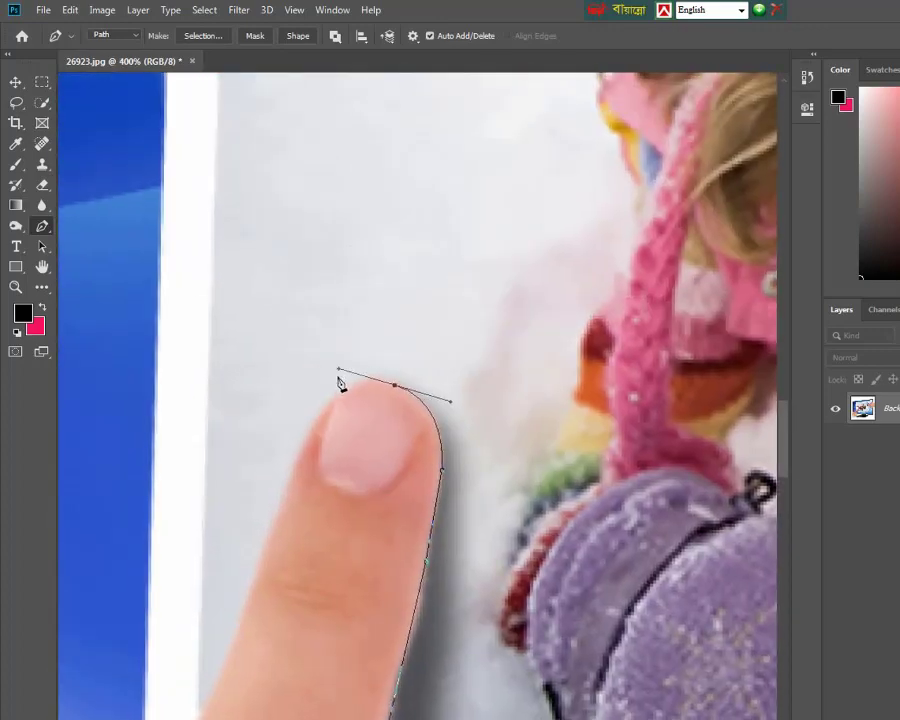
left_click(396, 386, "alt")
left_click_drag(380, 557, 462, 450)
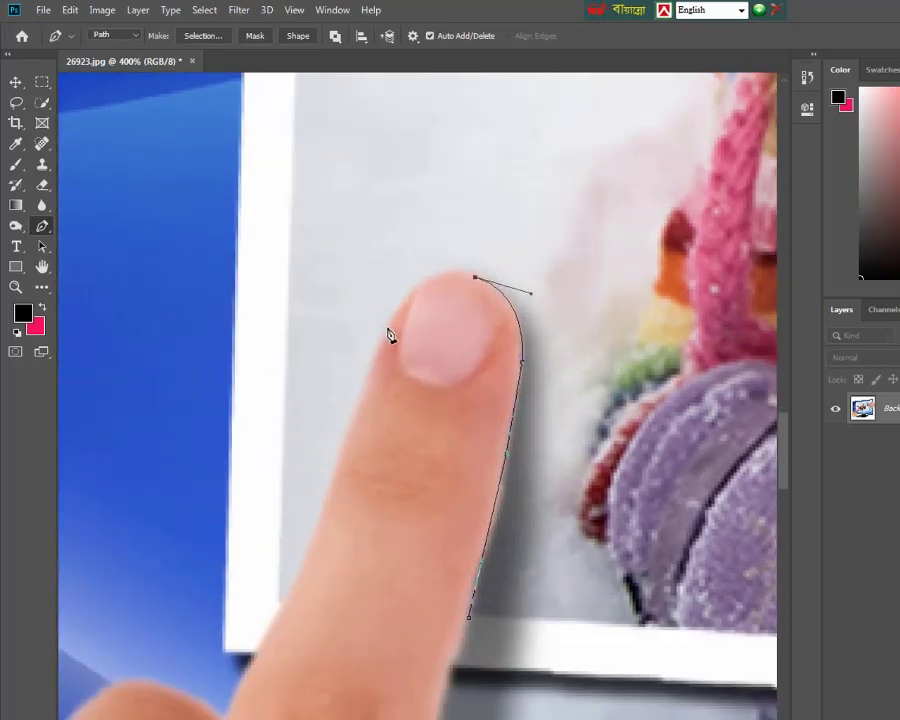
left_click(386, 329)
left_click_drag(385, 331, 346, 401)
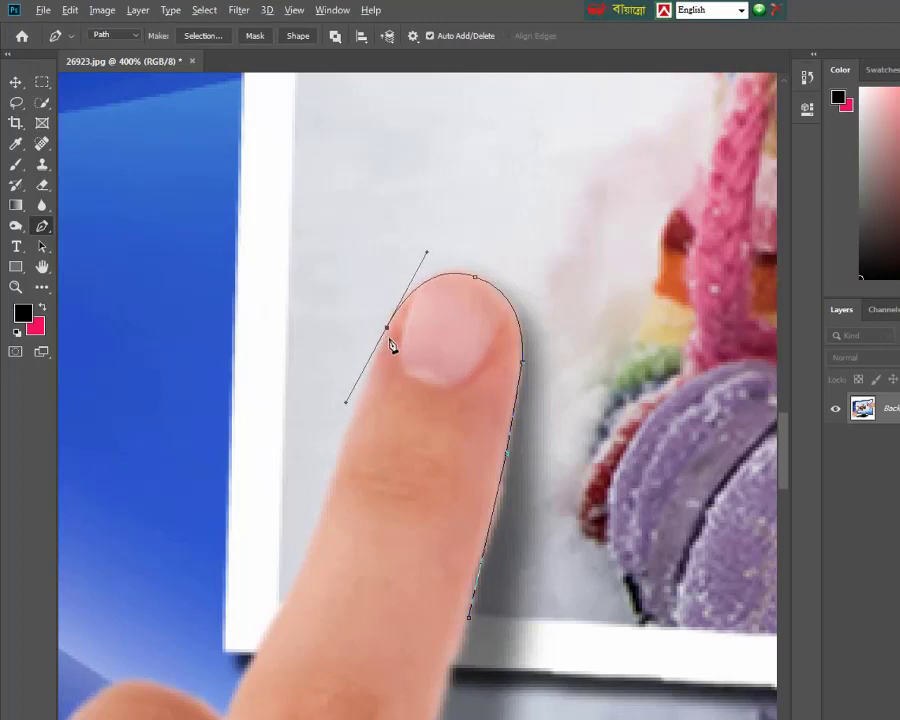
left_click(387, 329, "alt")
left_click(281, 613)
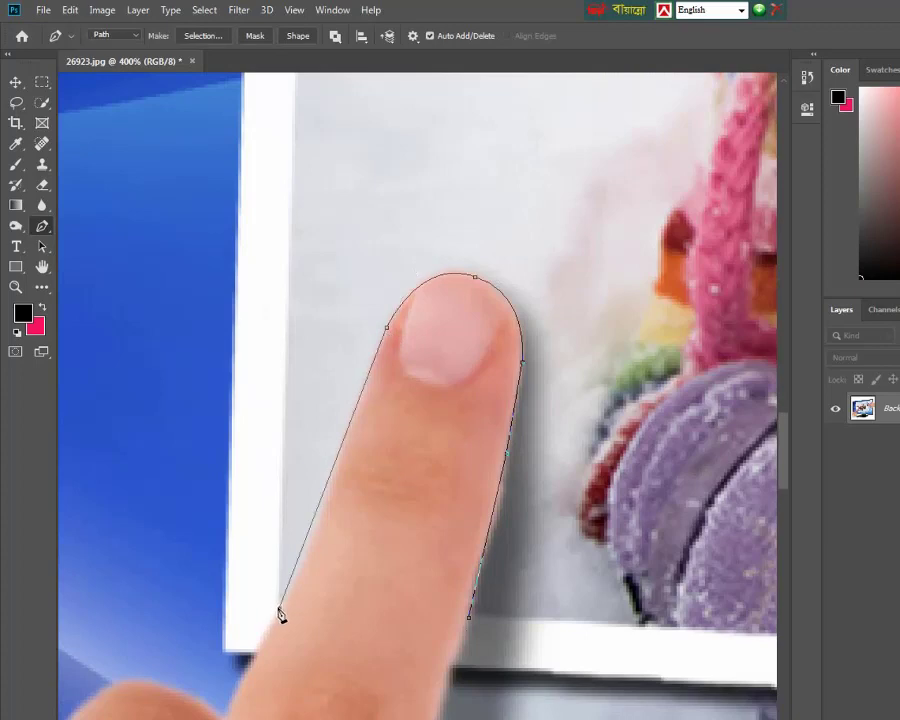
mouse_move(281, 613)
left_mouse_down()
mouse_move(263, 621)
mouse_move(283, 619)
left_mouse_up()
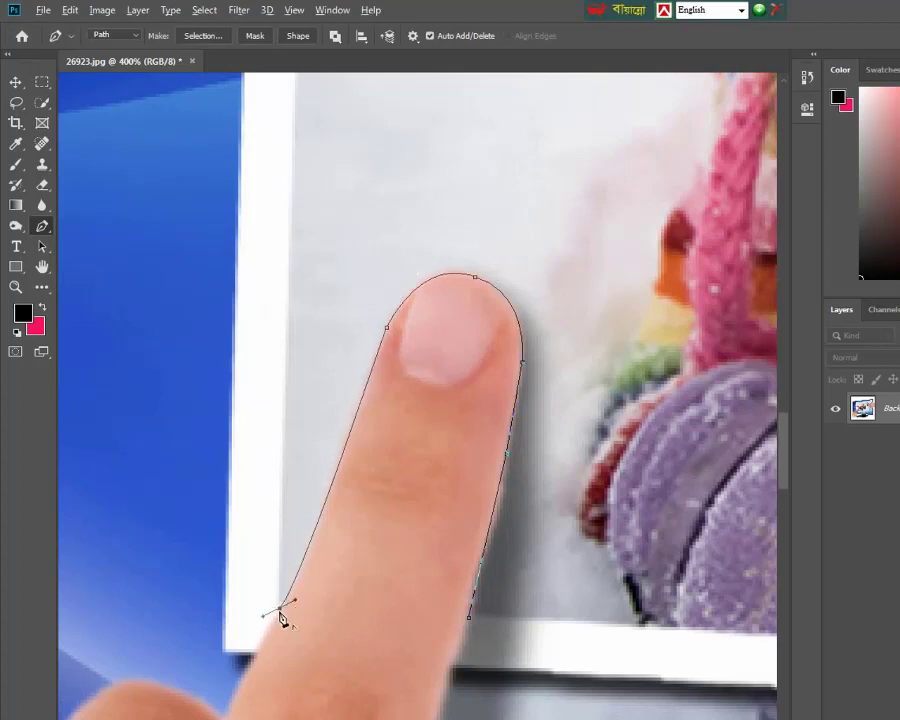
left_click(281, 610, "alt")
left_click(288, 366)
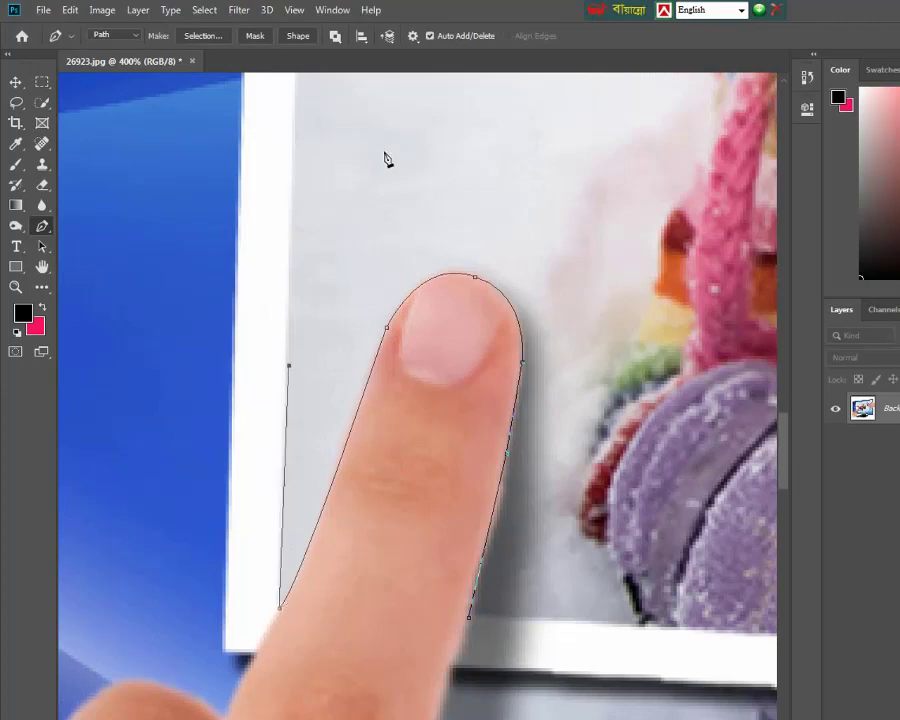
key("ctrl+minus")
key("ctrl+minus")
key("ctrl+minus")
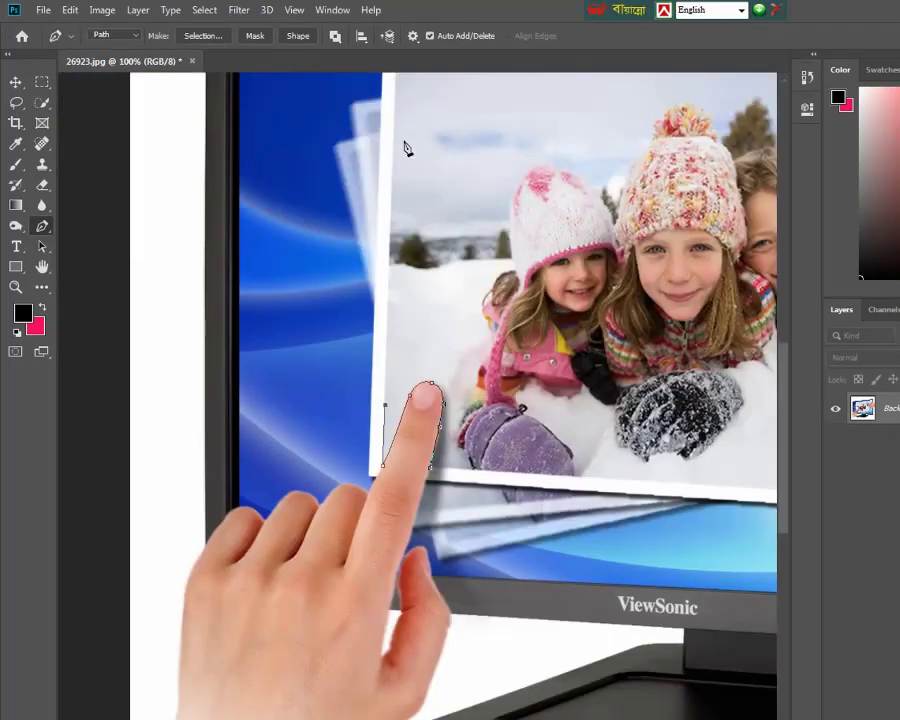
- Extend the path down the frame's right edge toward the right-hand pointing finger, zoomed to 300%
left_click_drag(398, 138, 386, 436)
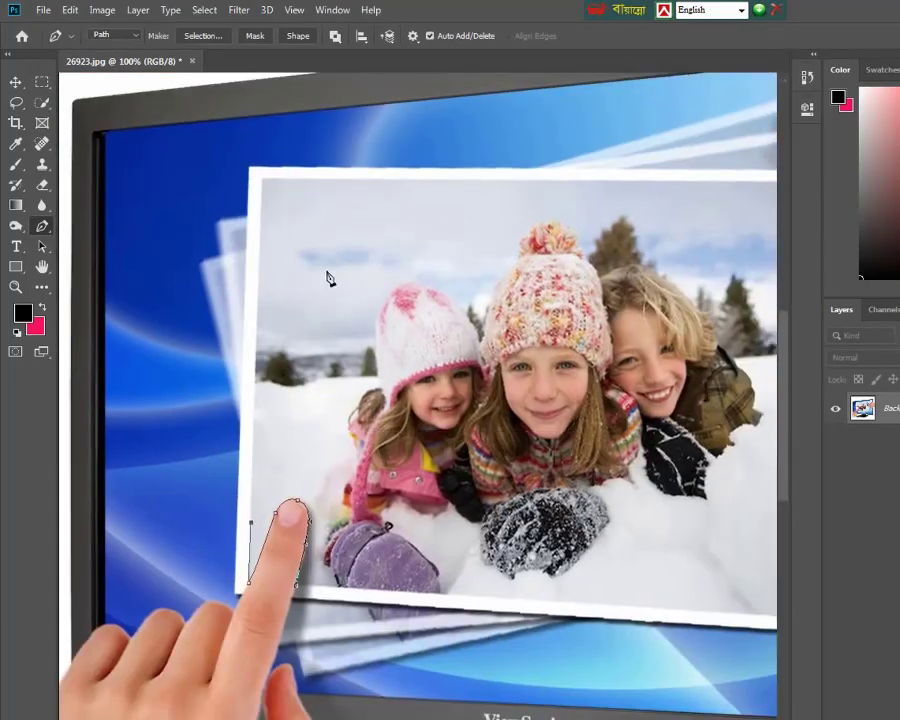
left_click_drag(264, 185, 518, 182)
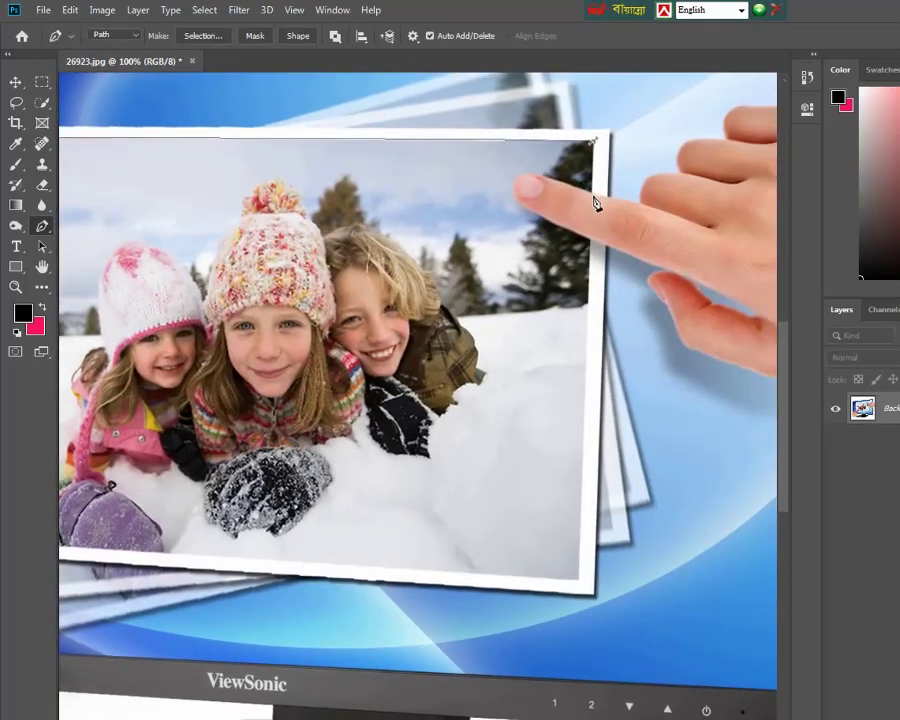
left_click(592, 199)
key("ctrl+plus")
key("ctrl+plus")
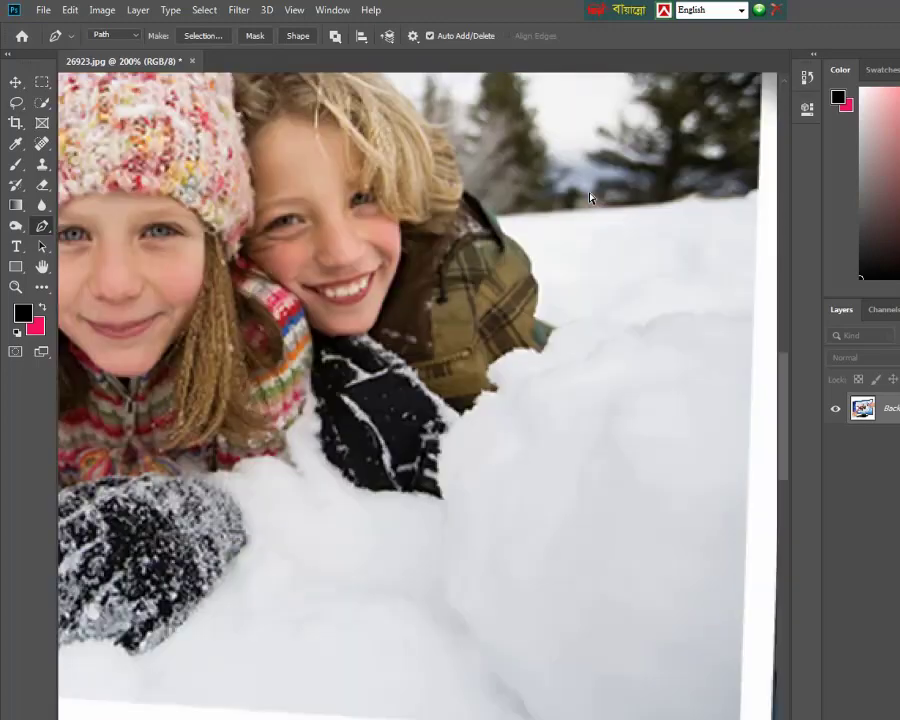
scroll(526, 420, "up", 10)
scroll(420, 470, "right", 5)
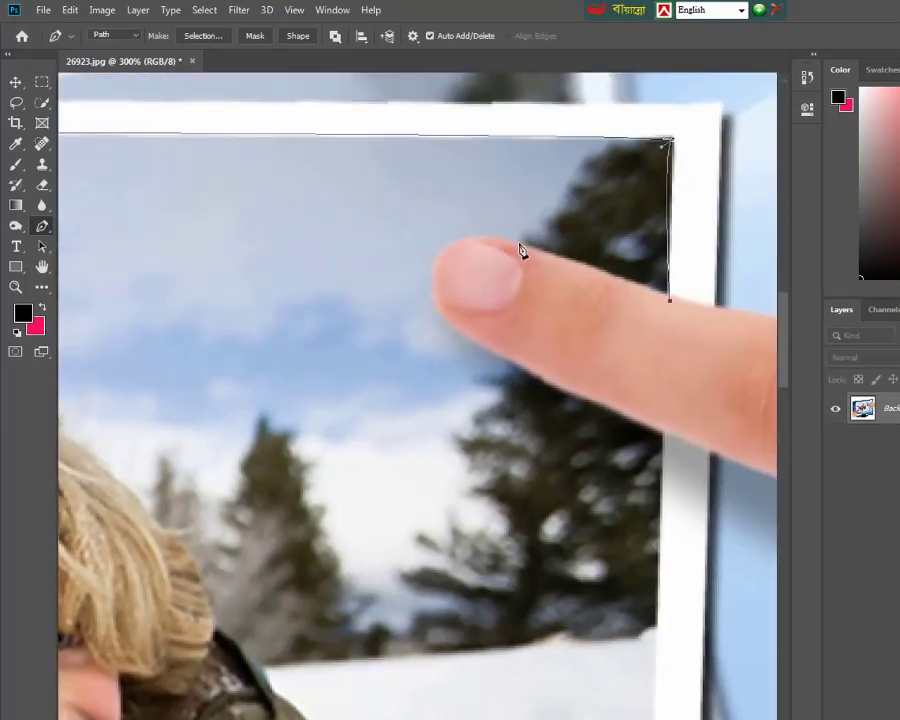
- Trace curved path points around the right fingertip and along the finger's underside
left_click(522, 250)
left_click_drag(436, 263, 409, 313)
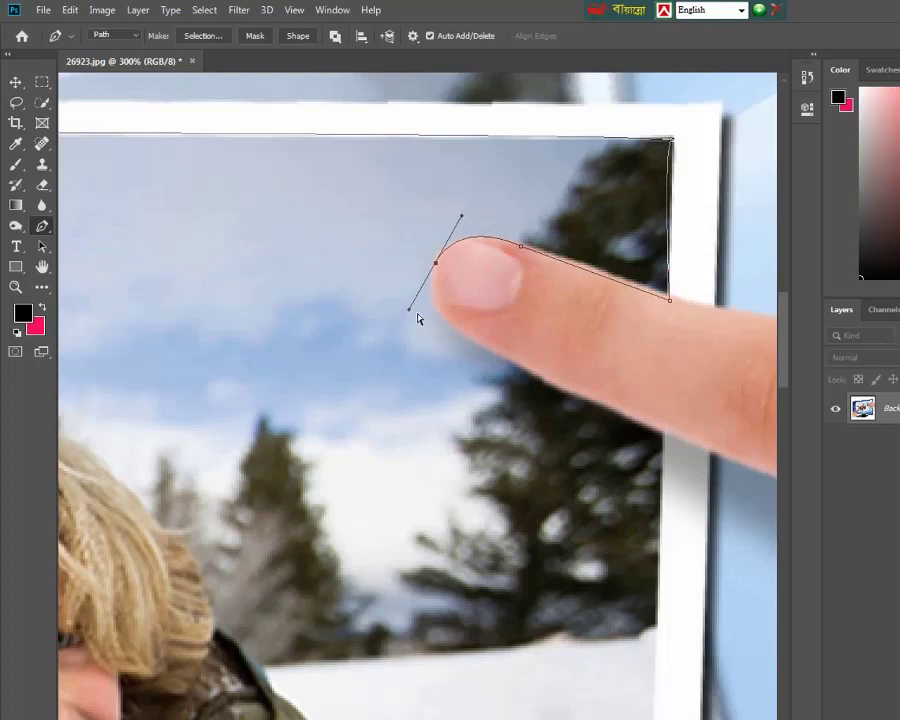
key("ctrl+z")
left_click_drag(459, 262, 443, 305)
left_click_drag(460, 267, 437, 265)
left_click_drag(419, 304, 330, 336)
left_click_drag(432, 282, 402, 323)
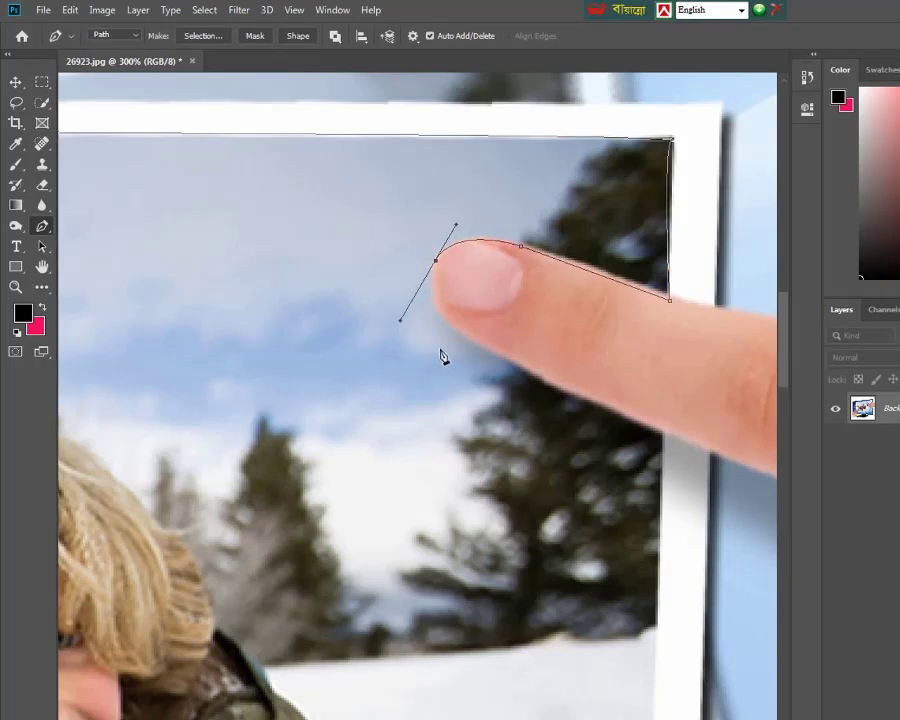
left_click(437, 263)
left_click_drag(490, 354, 575, 384)
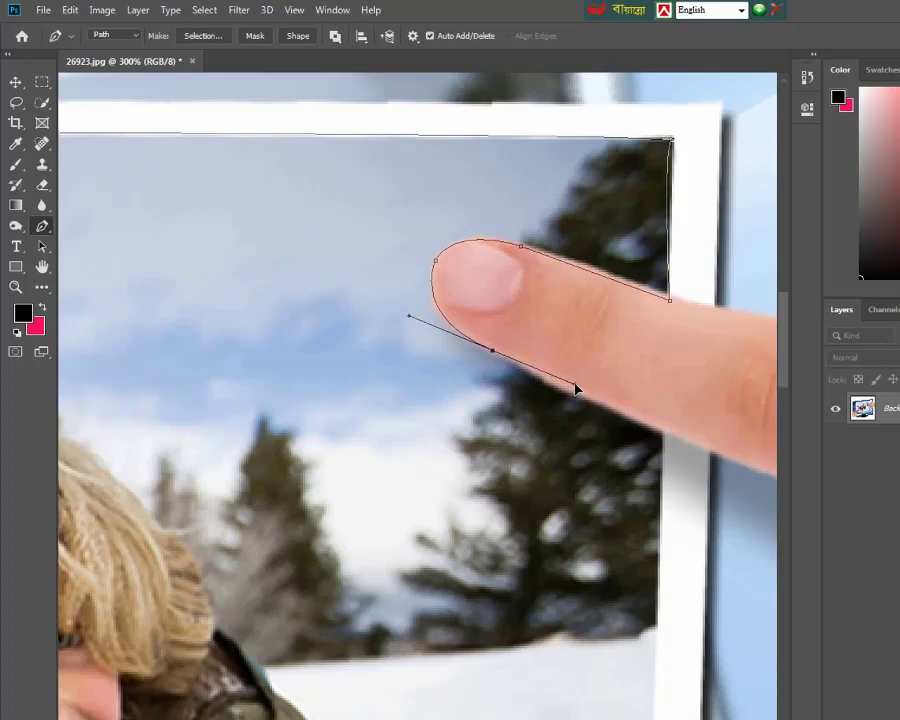
left_click(492, 350)
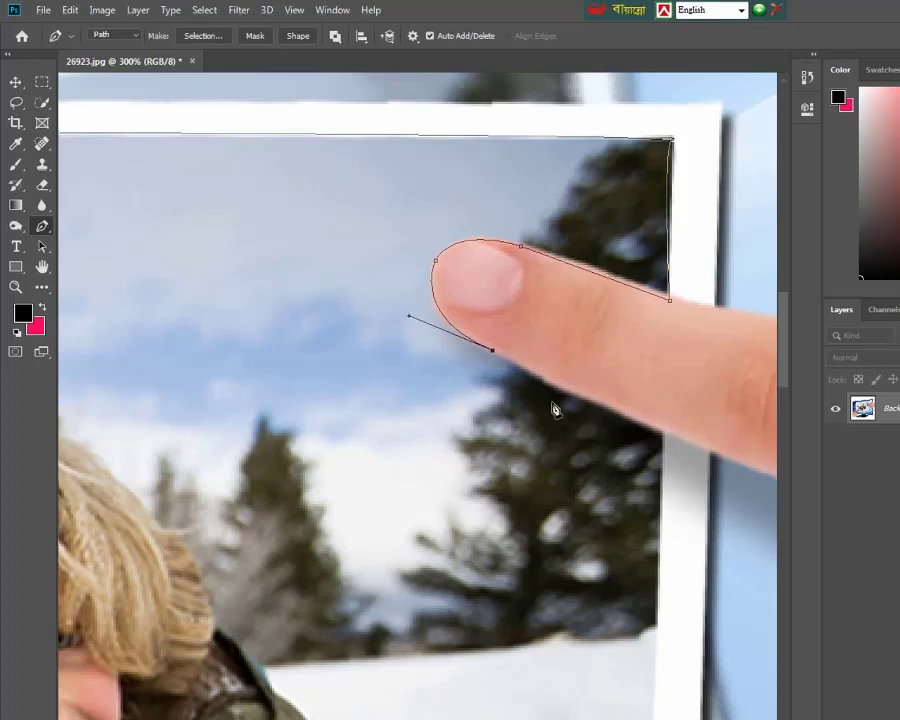
- Close the path along the frame's edges and load it as a selection with Ctrl+Enter
left_click(665, 431)
left_click_drag(669, 556, 663, 321)
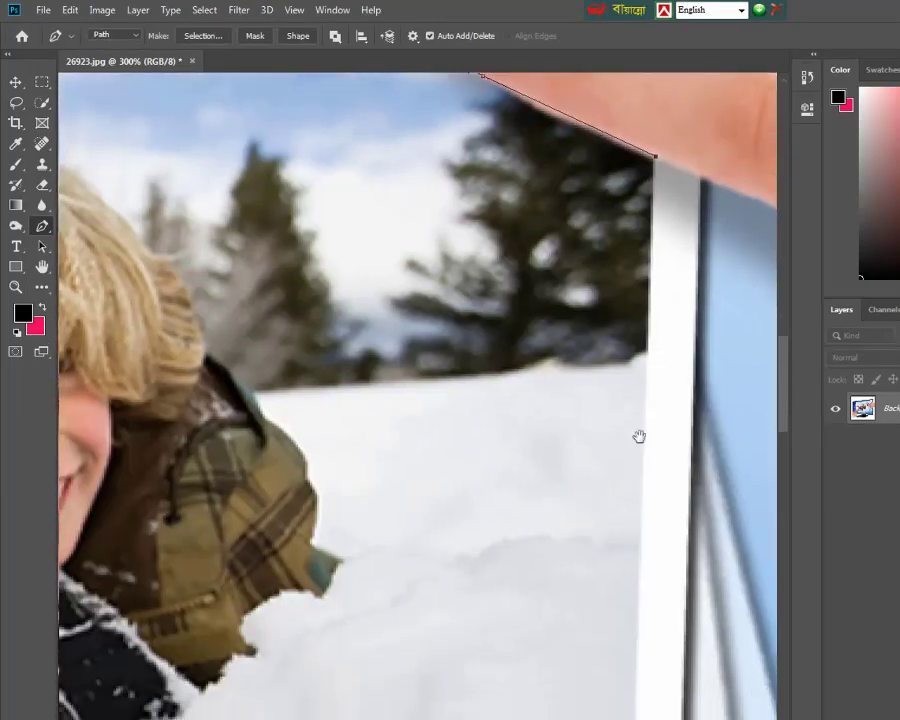
left_click_drag(632, 710, 617, 445)
key("ctrl+1")
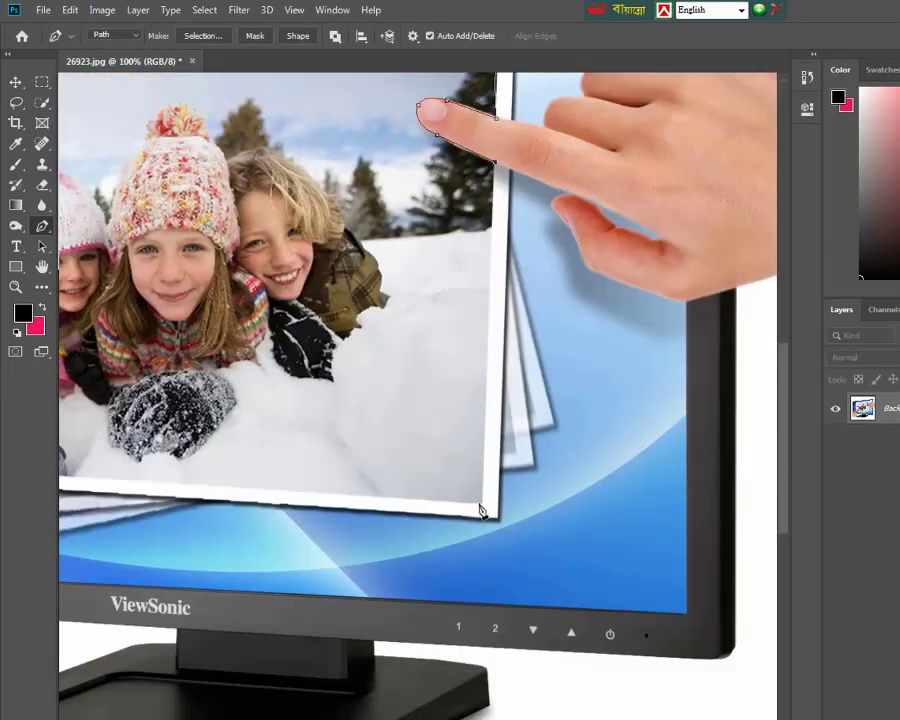
scroll(476, 540, "left", 5)
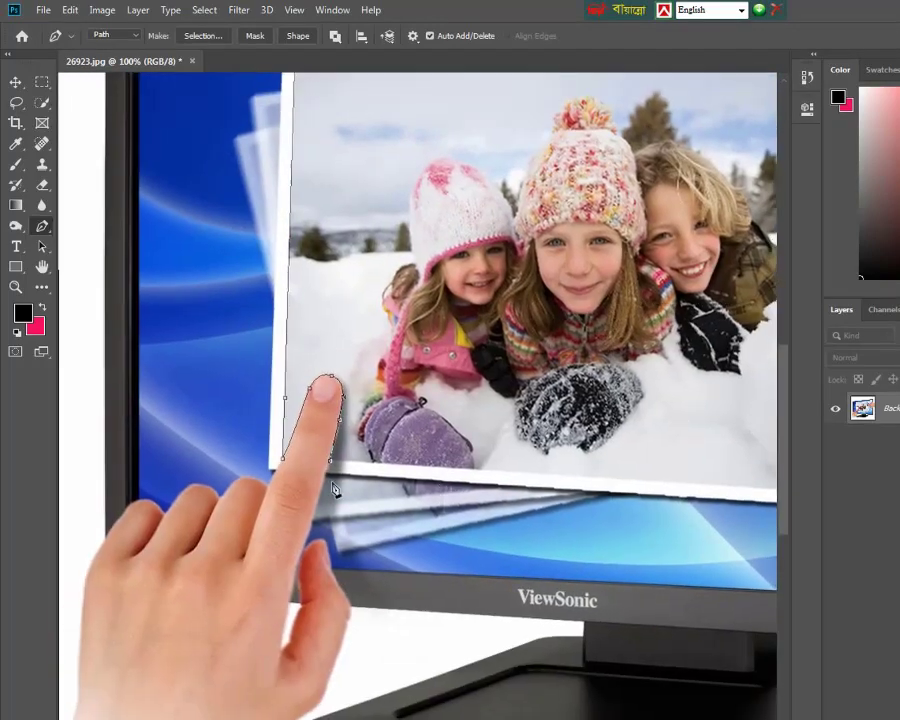
key("ctrl+plus")
key("ctrl+plus")
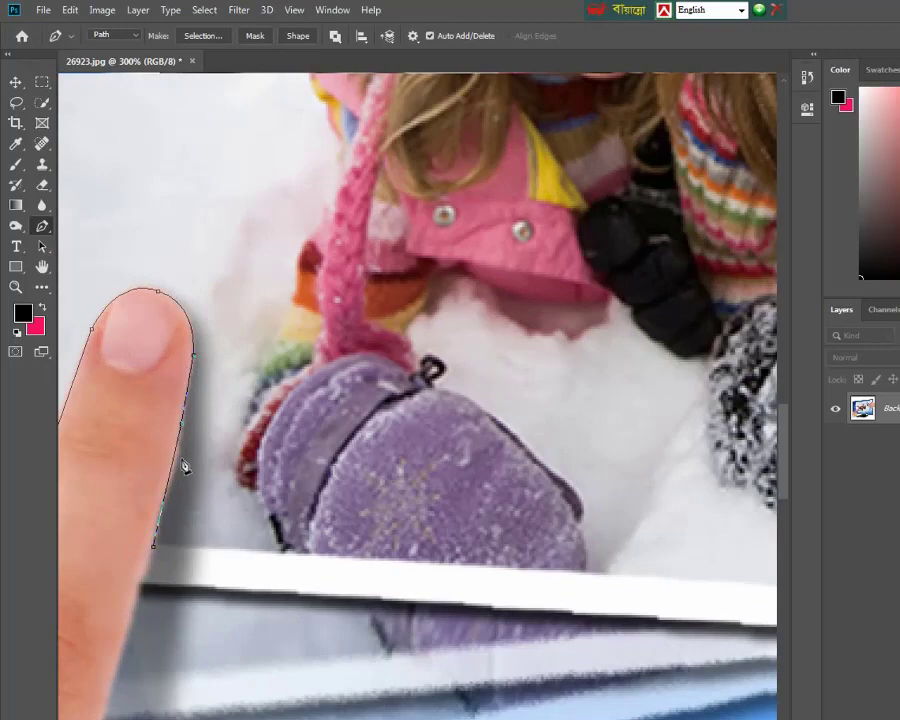
left_click(155, 553)
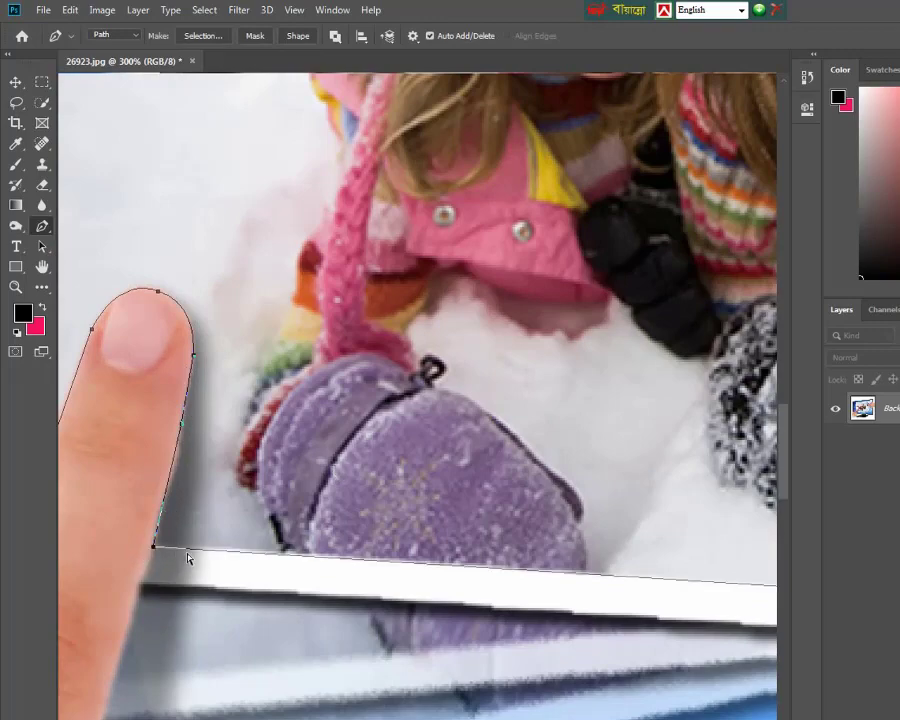
key("ctrl+minus")
key("ctrl+minus")
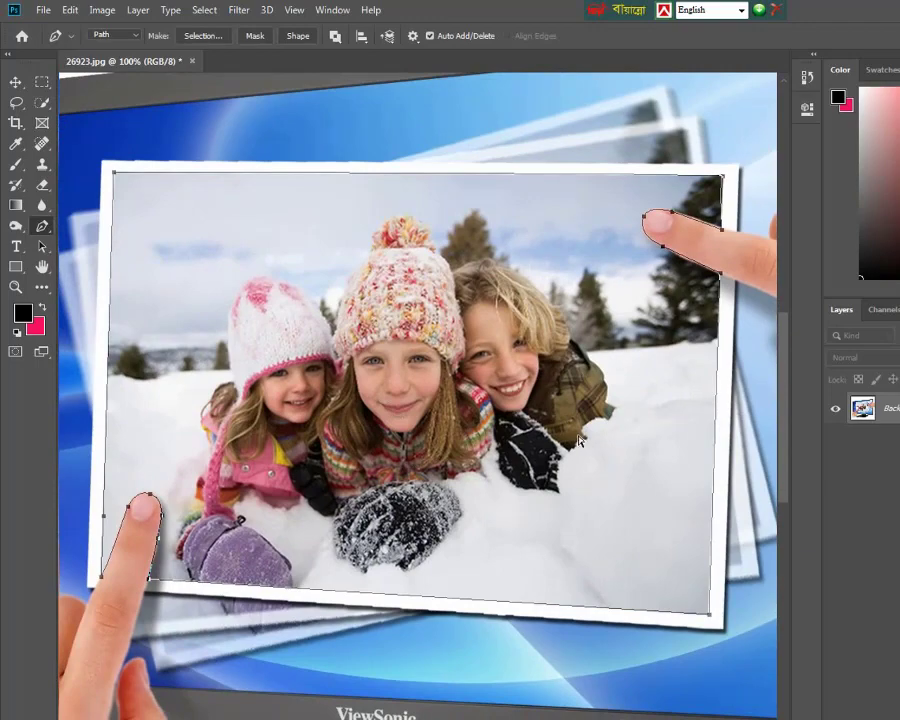
key("ctrl+Return")
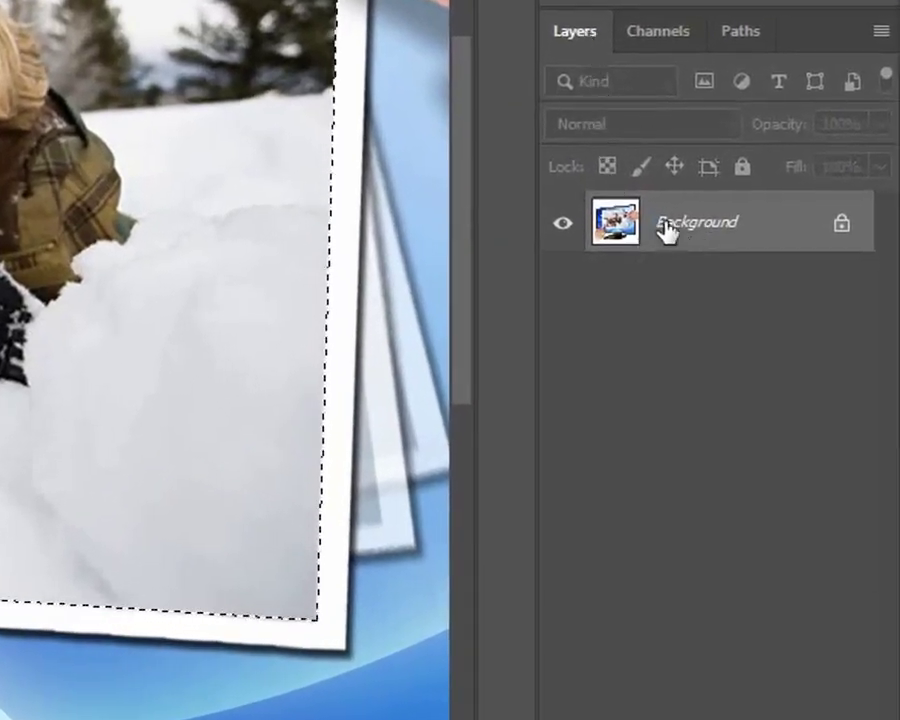
- Convert the Background into Layer 0 and delete the selected snow photo to transparency
left_click(843, 233)
double_click(843, 233)
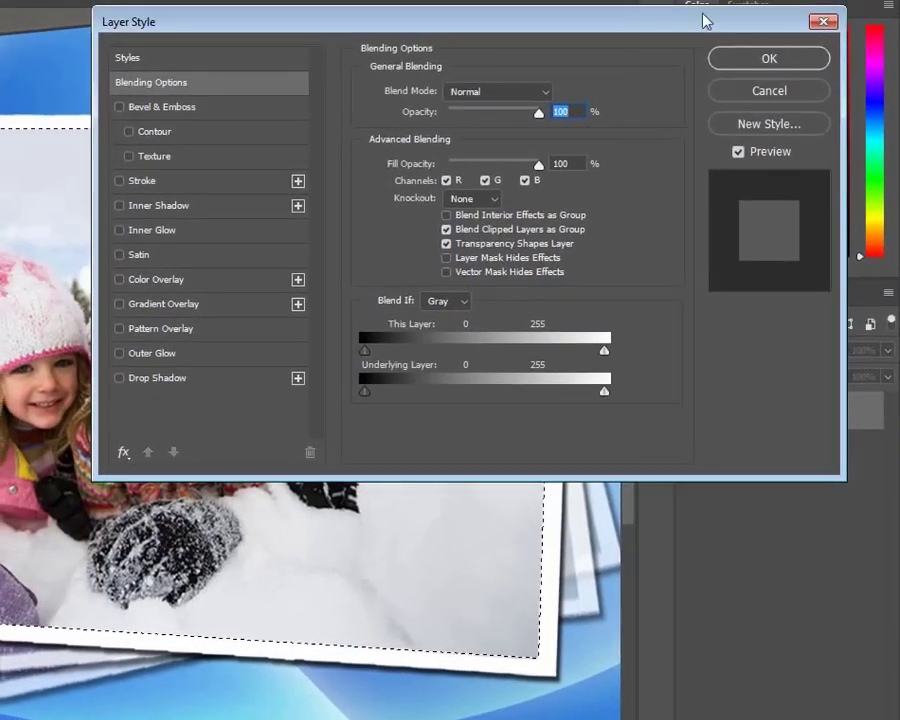
left_click_drag(703, 21, 667, 47)
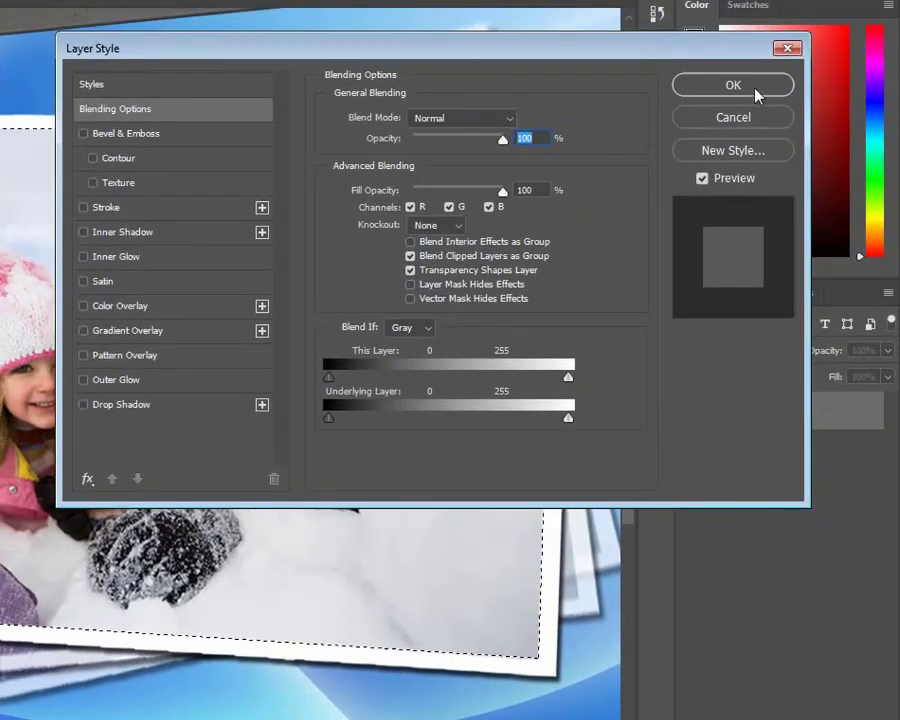
left_click(756, 92)
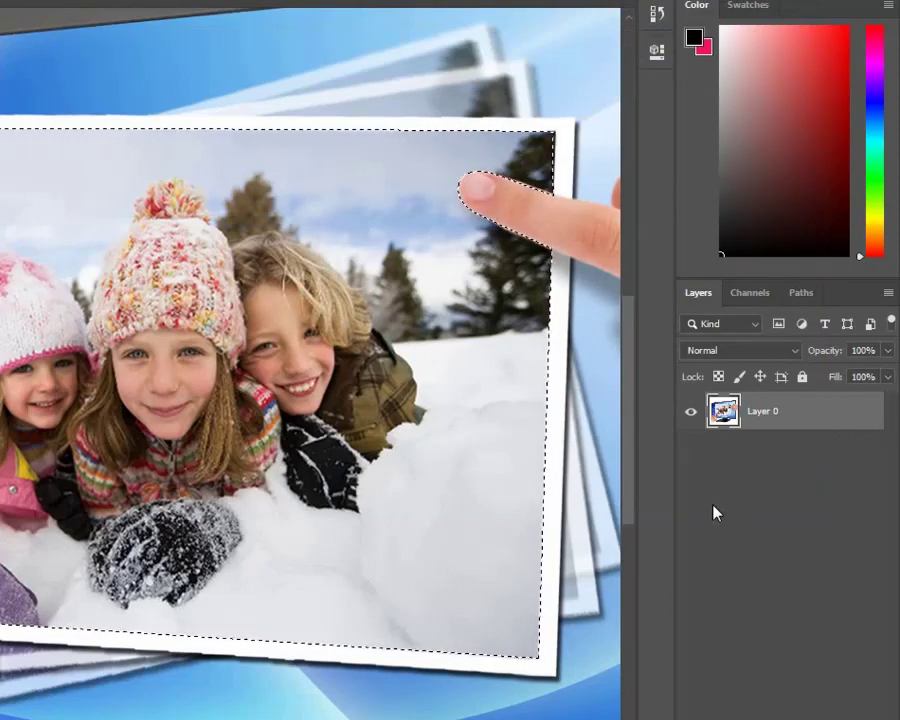
key("Delete")
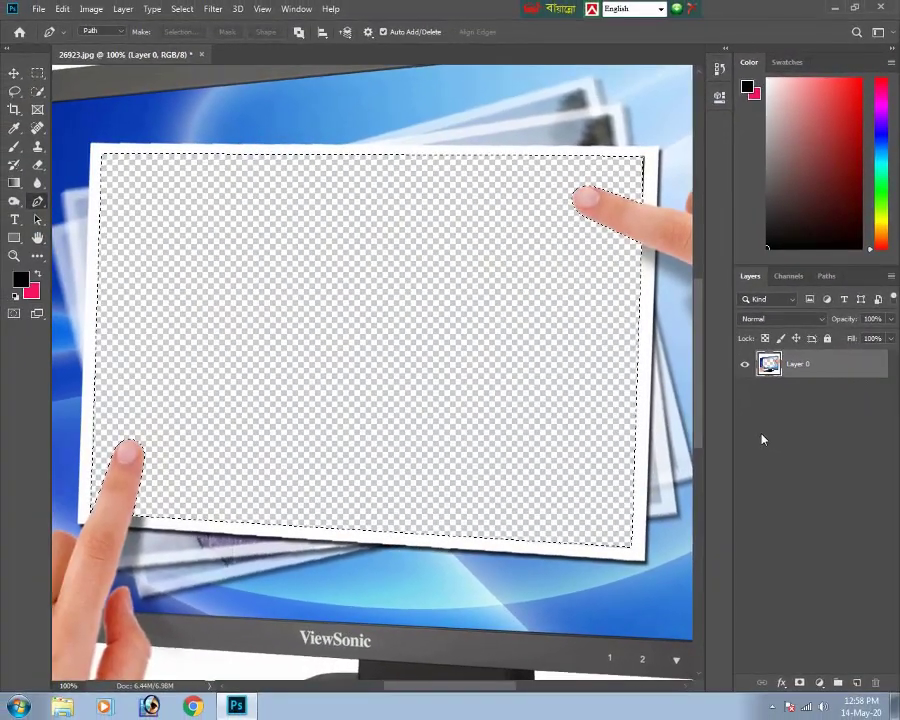
- Deselect the transparent frame area with Ctrl+D and minimise Photoshop to the desktop
key("ctrl+minus")
key("ctrl+minus")
key("ctrl+plus")
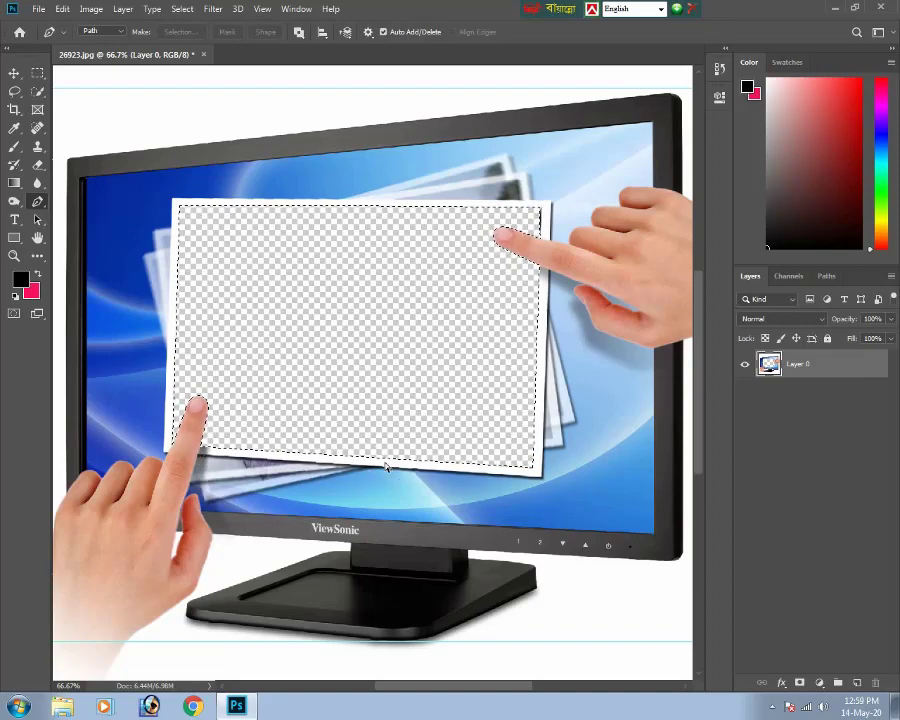
key("ctrl+d")
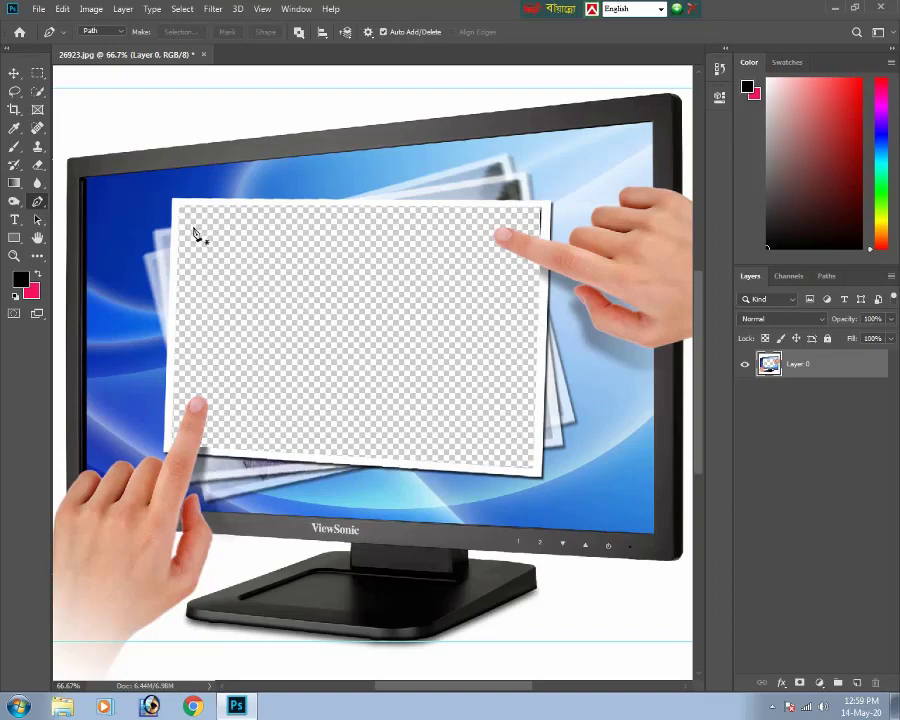
left_click(838, 9)
- Drag the pcd05 parrot photo from the desktop into the 26923.jpg document
left_click_drag(447, 300, 354, 231)
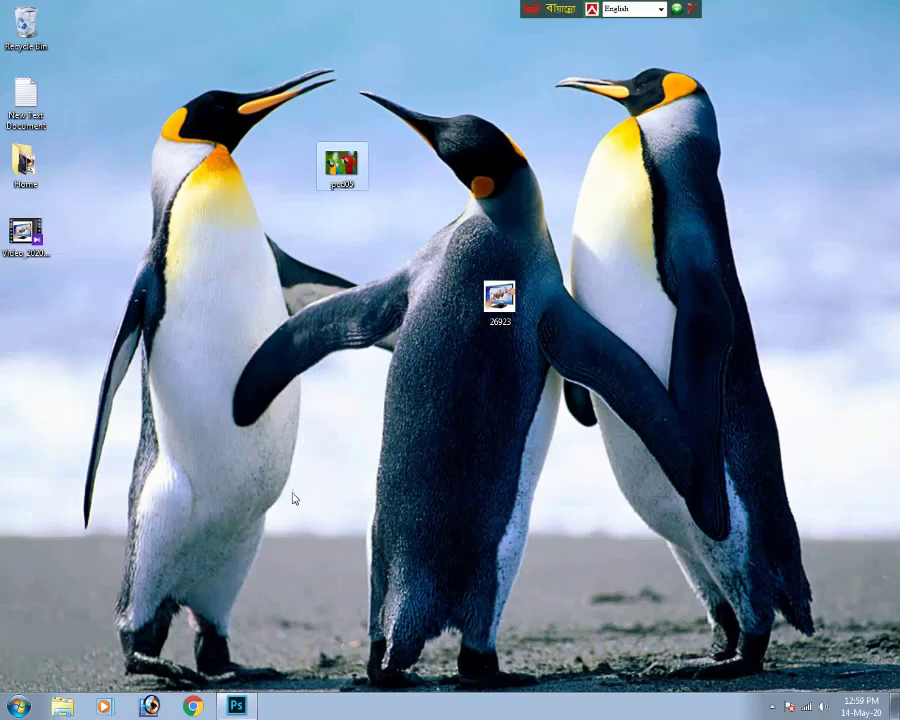
left_click(238, 707)
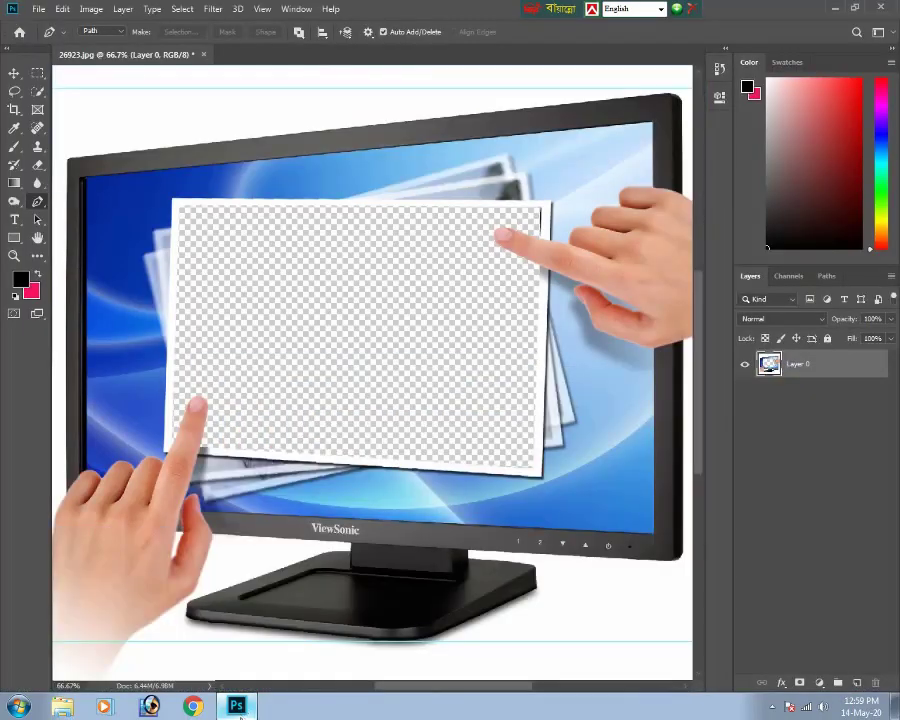
left_click_drag(238, 707, 432, 395)
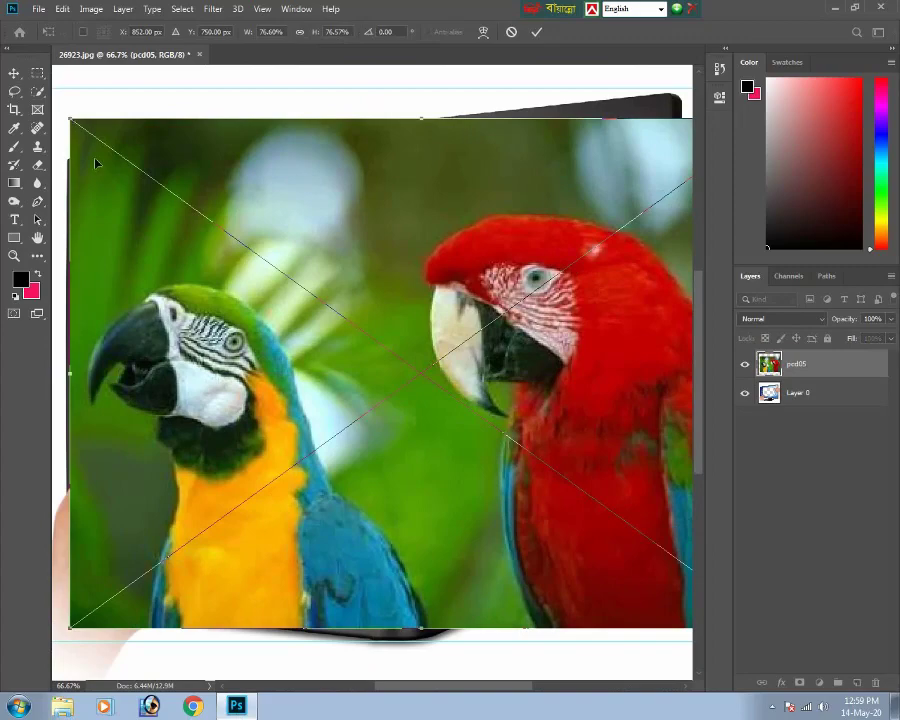
- Resize, position and rotate the parrot photo about 2.4° to fit the frame, then commit
left_click_drag(72, 117, 316, 298)
left_click_drag(486, 390, 315, 300)
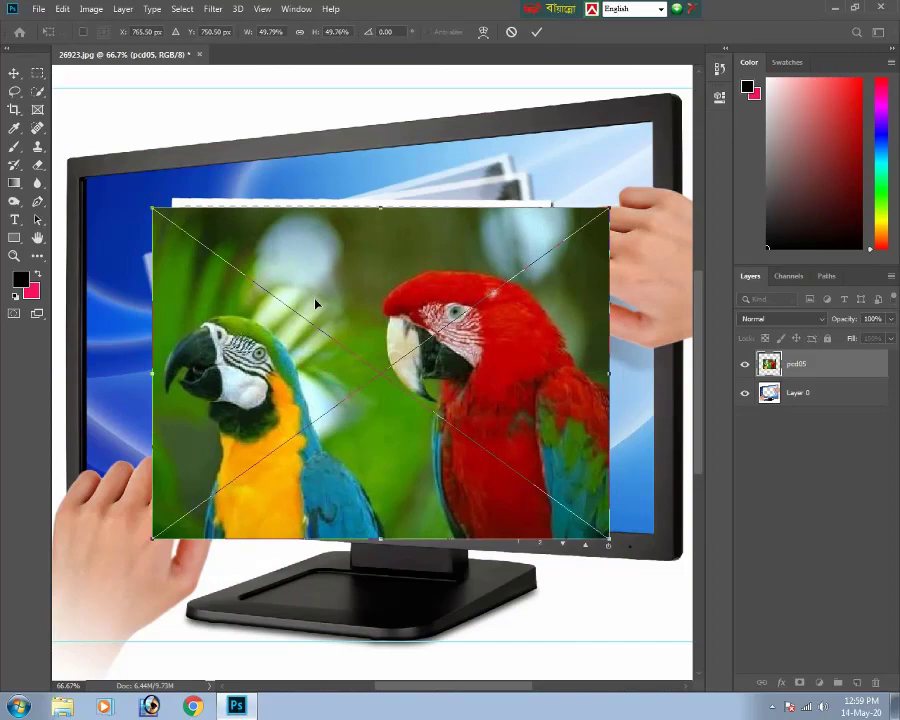
left_click_drag(150, 208, 283, 322)
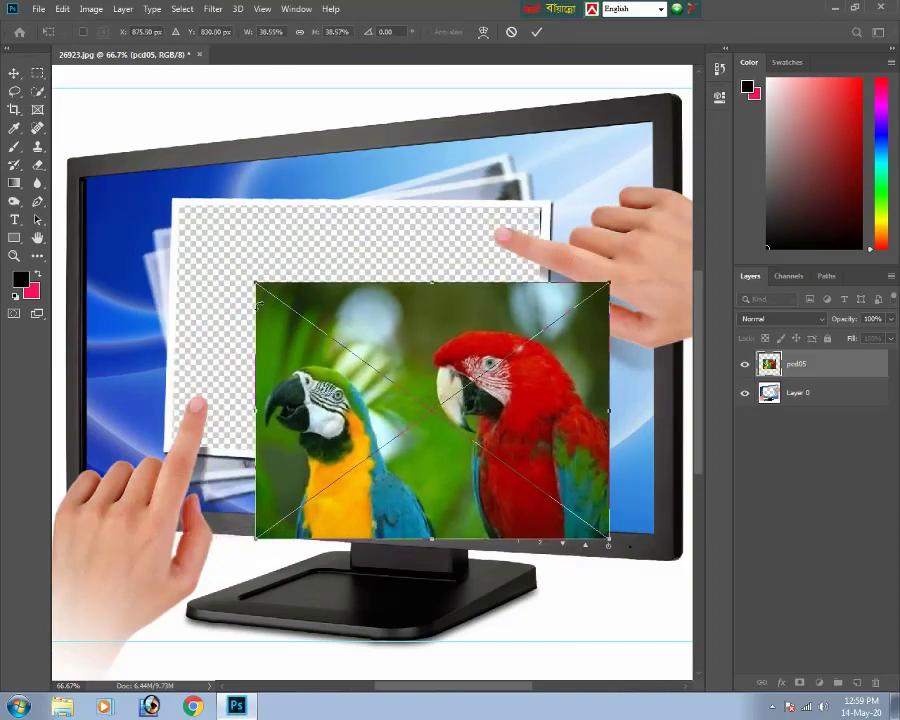
left_click_drag(350, 455, 245, 356)
left_click_drag(524, 457, 548, 473)
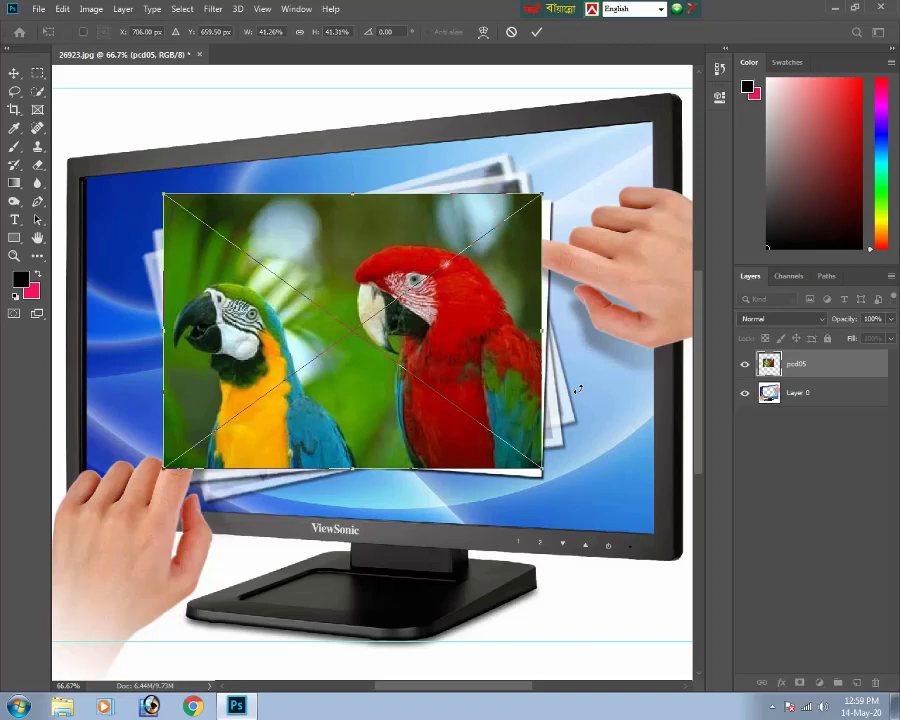
left_click_drag(578, 389, 588, 402)
left_click_drag(428, 345, 436, 345)
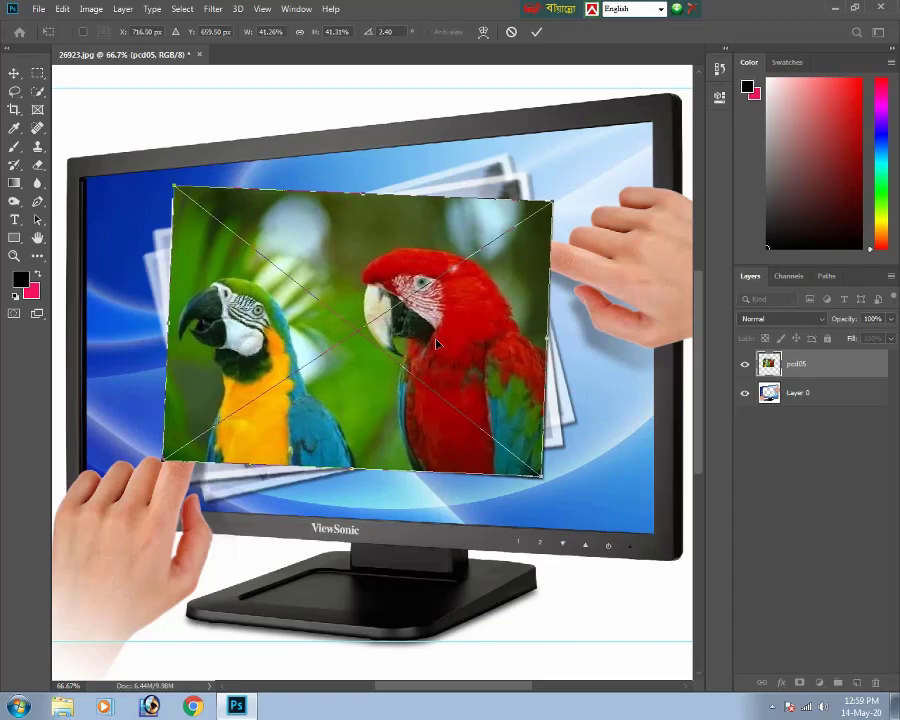
key("p")
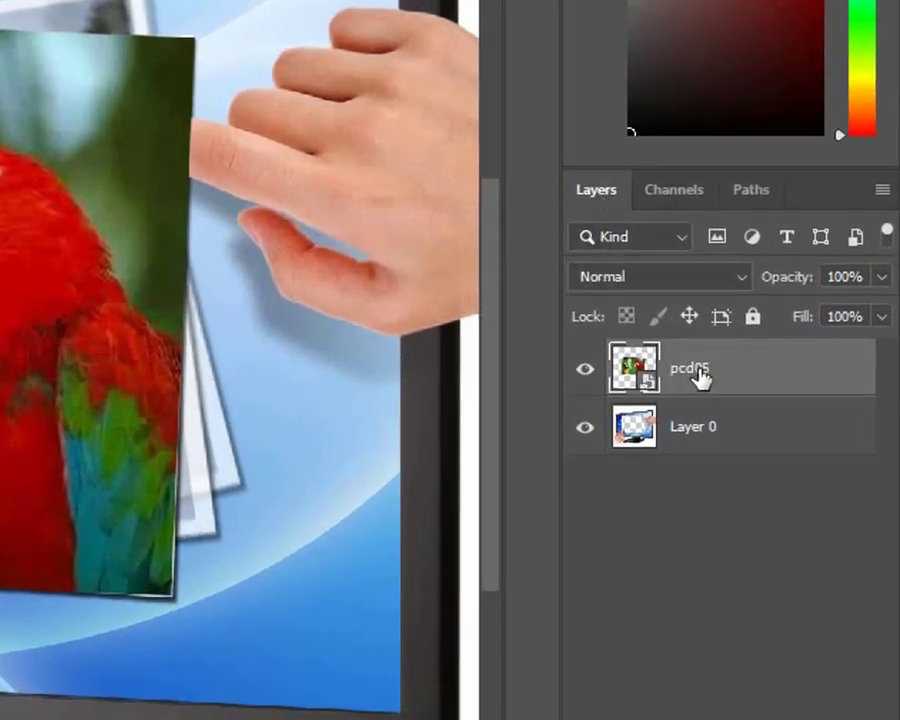
- Move the pcd05 parrot layer below Layer 0 so the fingertips sit in front
left_click_drag(699, 371, 706, 464)
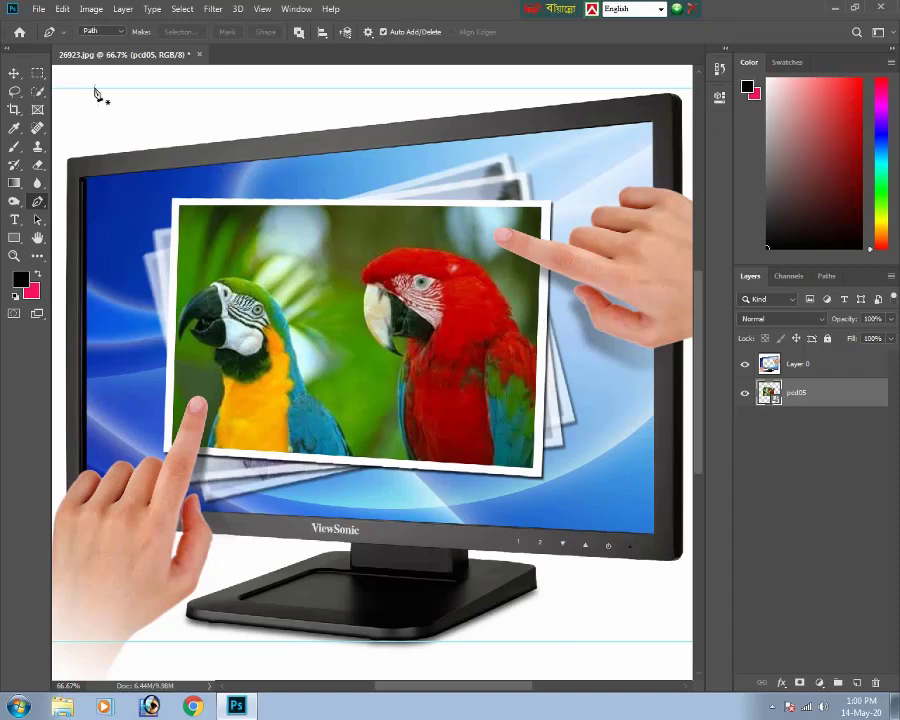
left_click(37, 9)
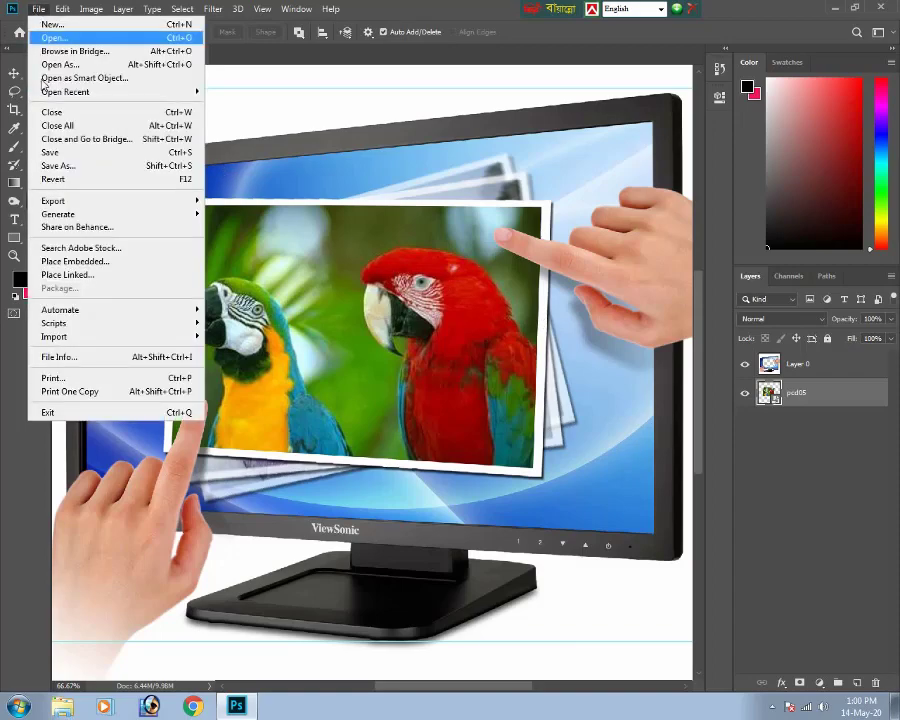
- Save the composite to the Desktop as JPEG '4545' at maximum quality
left_click(60, 153)
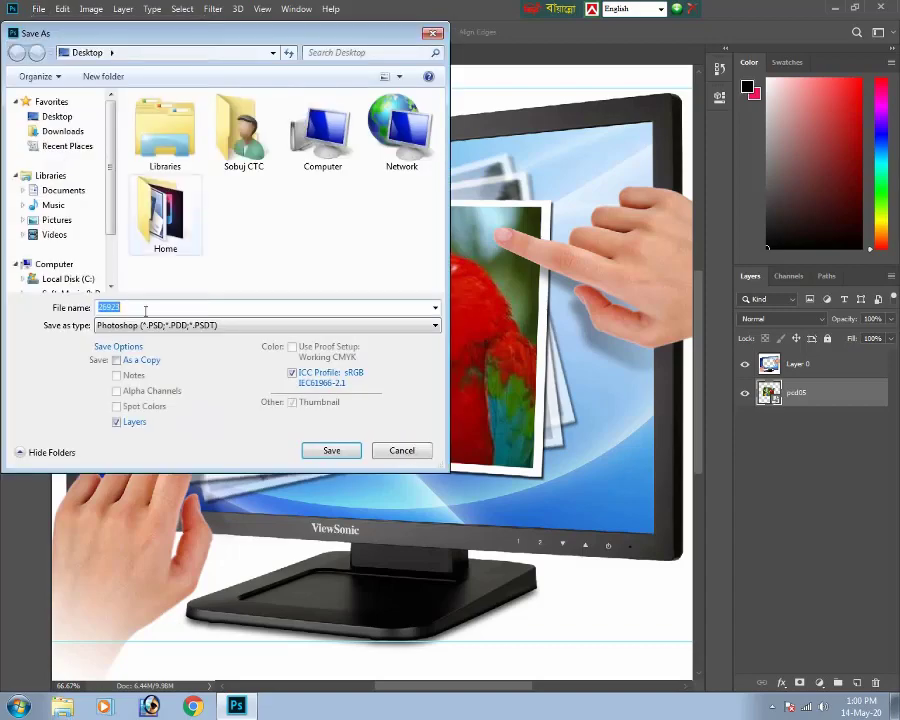
left_click(148, 326)
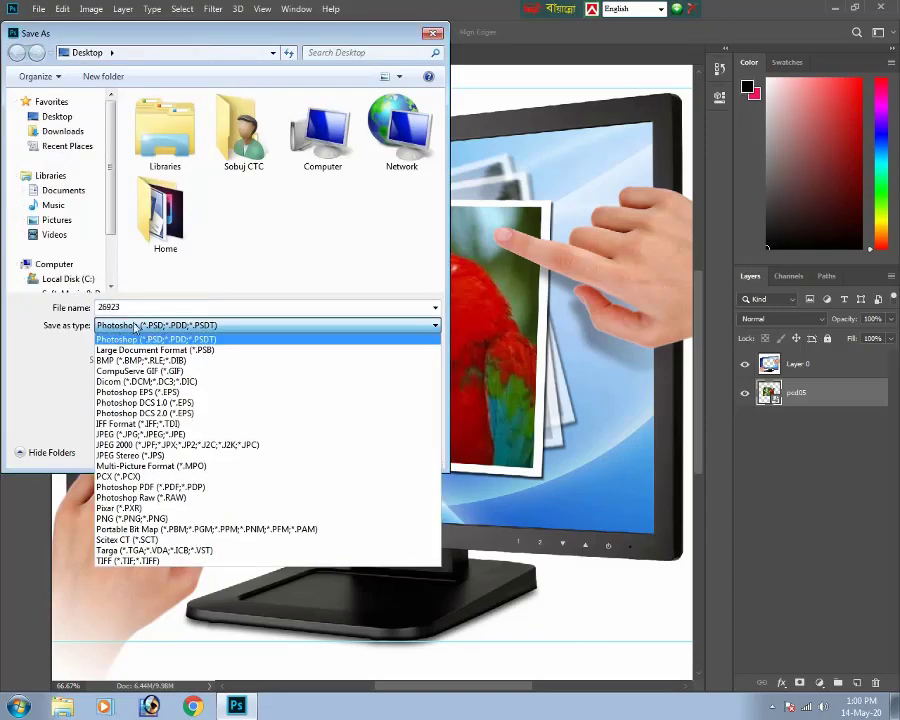
left_click(135, 327)
left_click(100, 326)
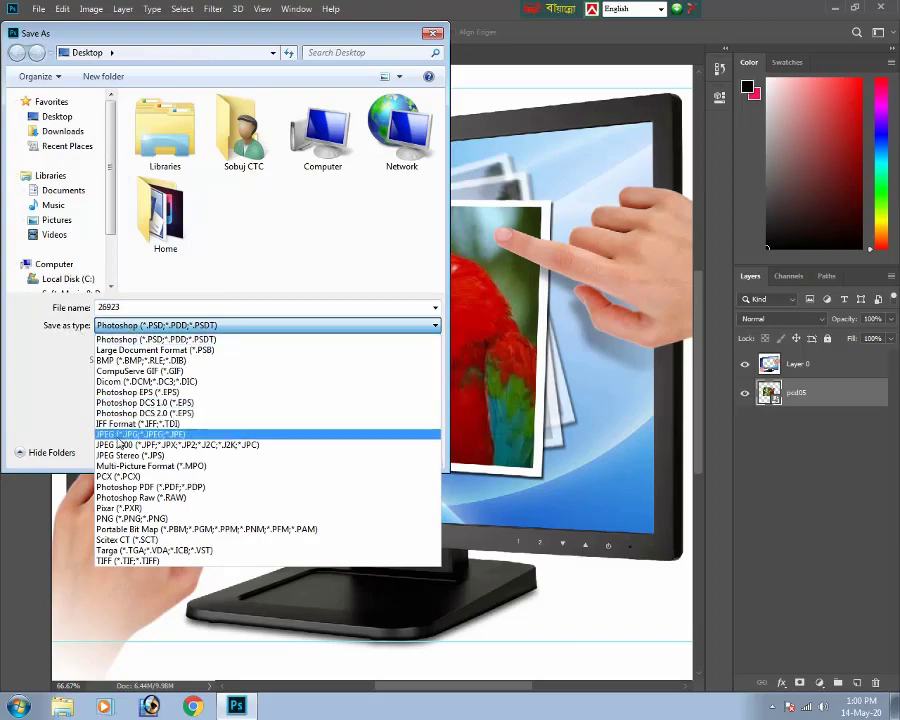
left_click(119, 436)
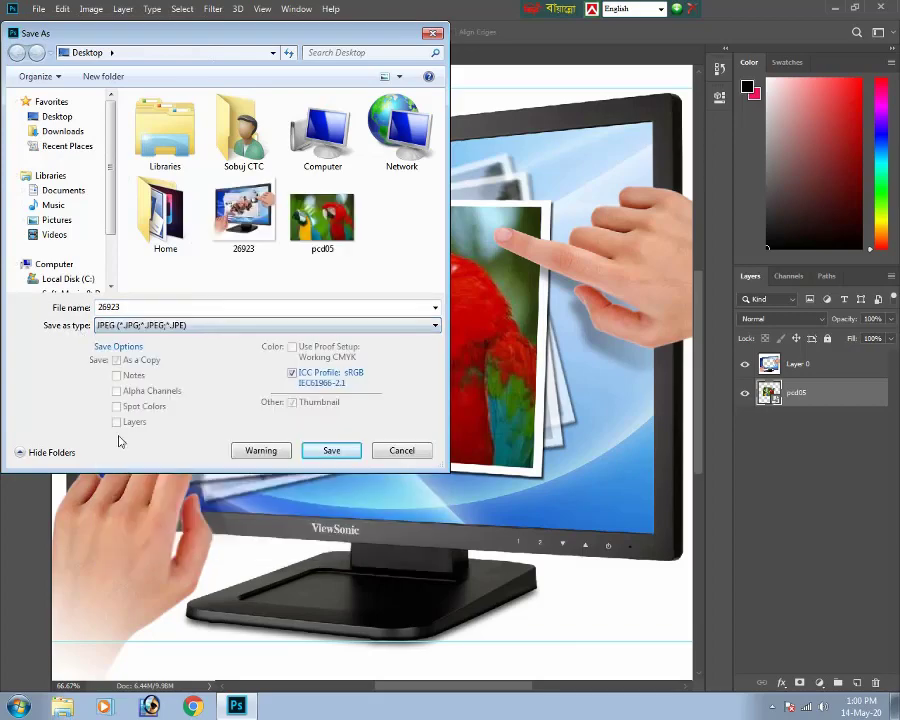
double_click(123, 306)
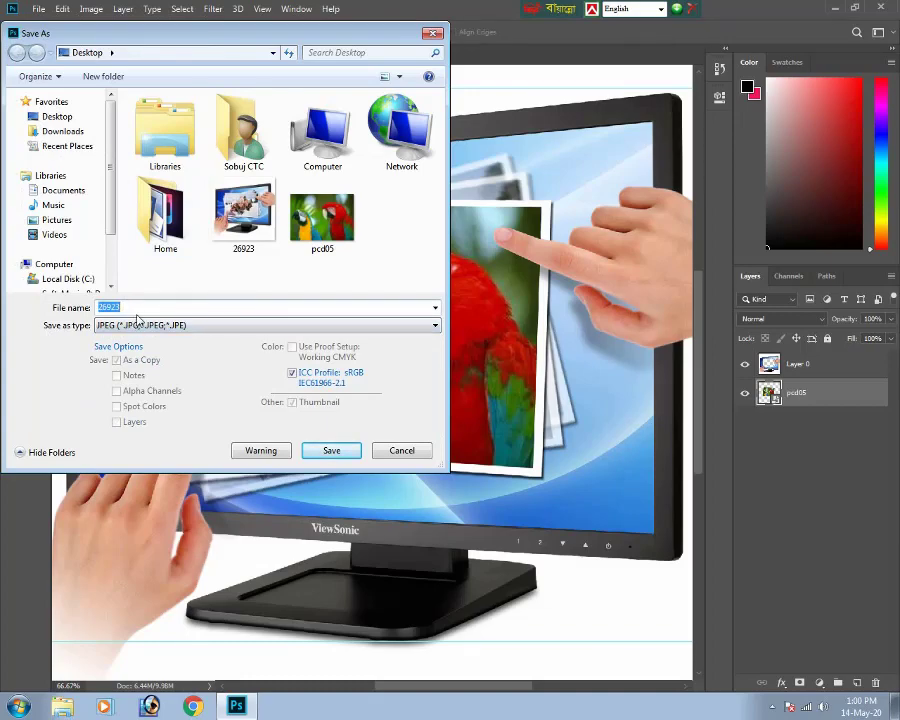
type("s")
key("BackSpace")
left_click(333, 451)
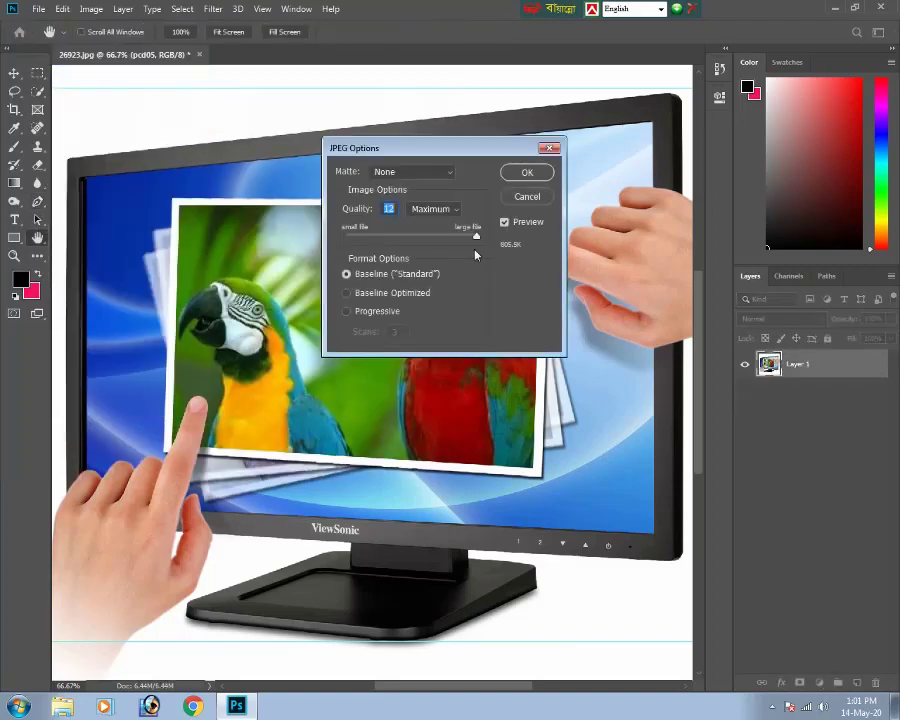
left_click(528, 175)
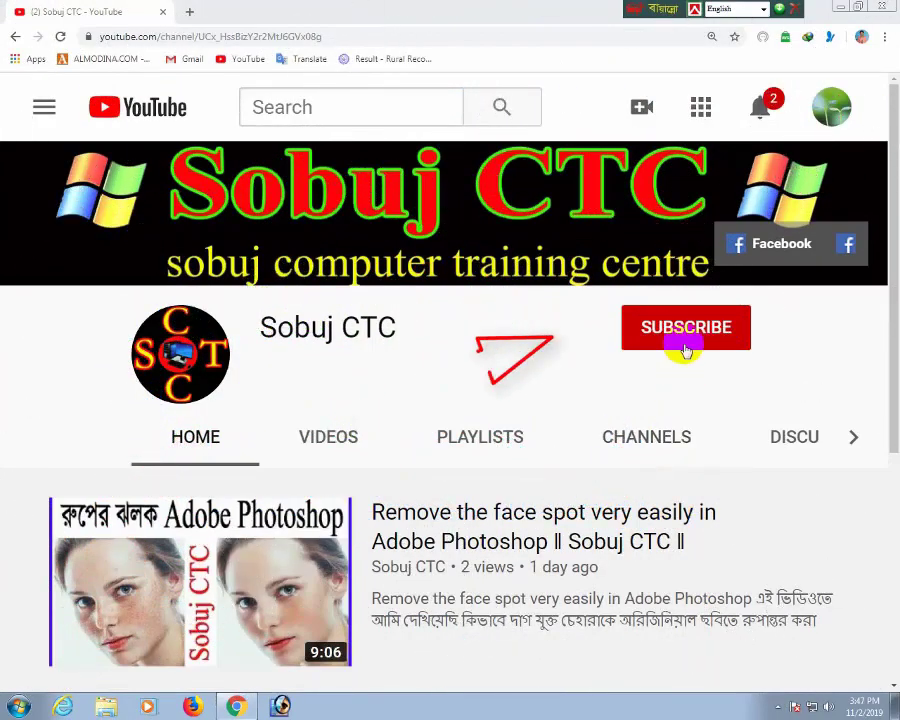
- Subscribe to the training centre's YouTube channel and show its All/Personalized/None notification options
left_click(686, 329)
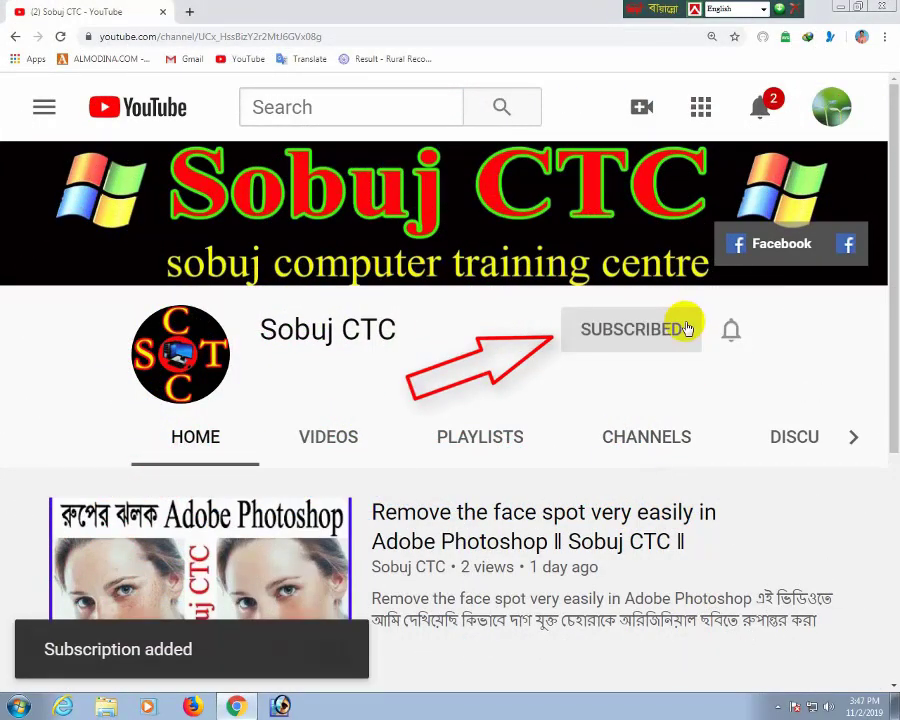
left_click(735, 331)
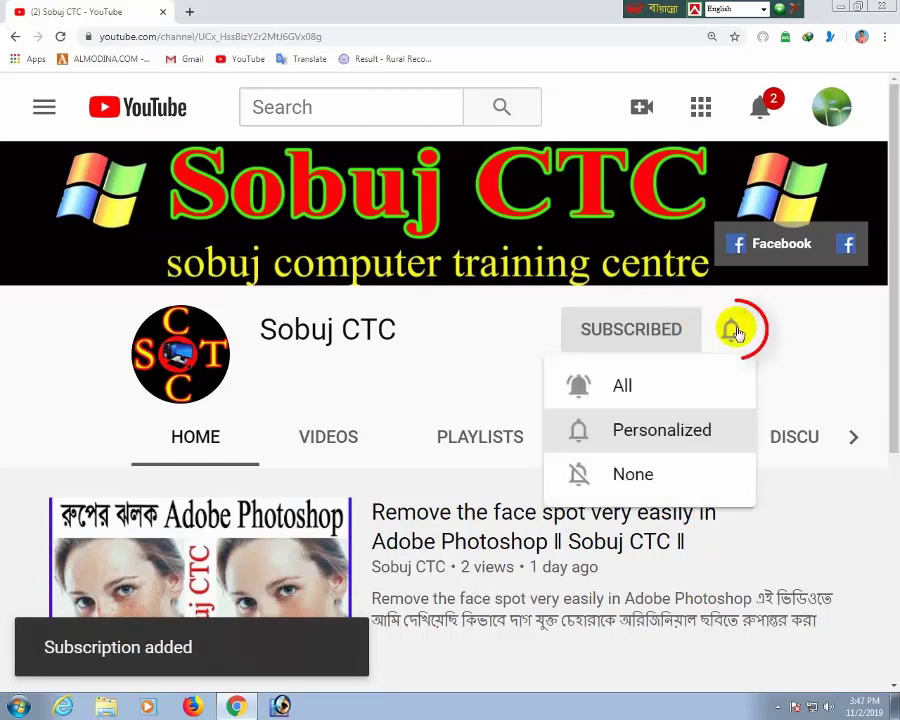